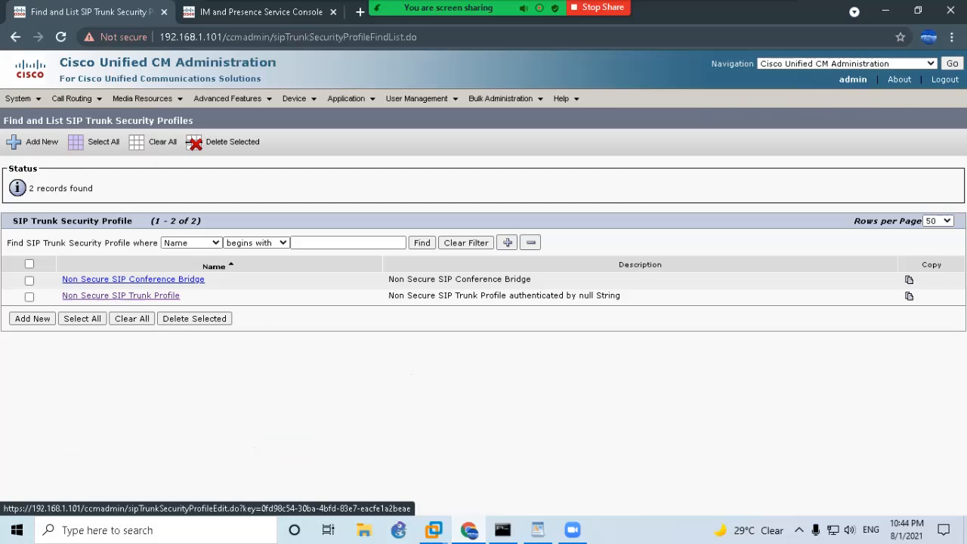
# Step: Copy the Non Secure SIP Trunk Profile and name the new security profile IMP SIP Trunk Profile
pyautogui.moveTo(924, 298); pyautogui.dragTo(880, 300)
pyautogui.click(890, 303)
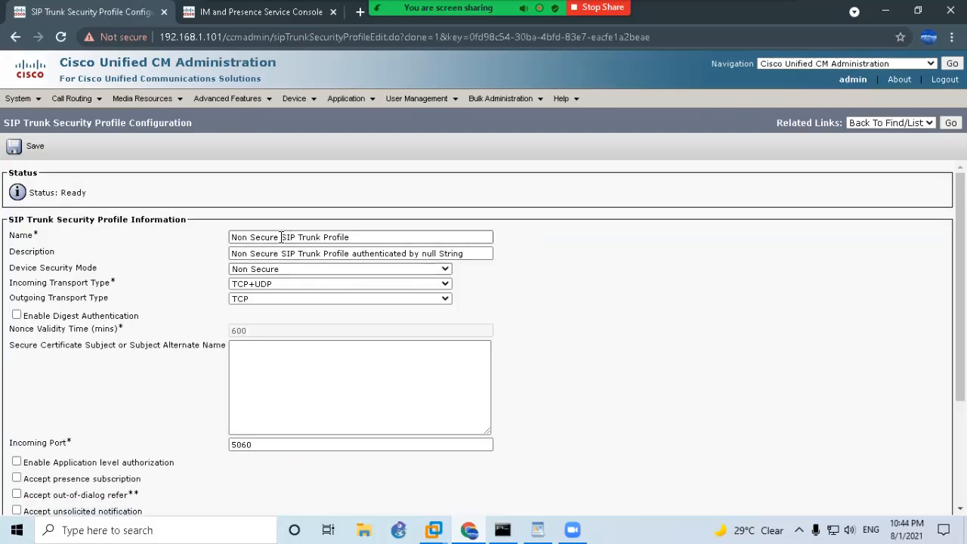
pyautogui.moveTo(281, 237); pyautogui.dragTo(197, 233)
pyautogui.write('IM')
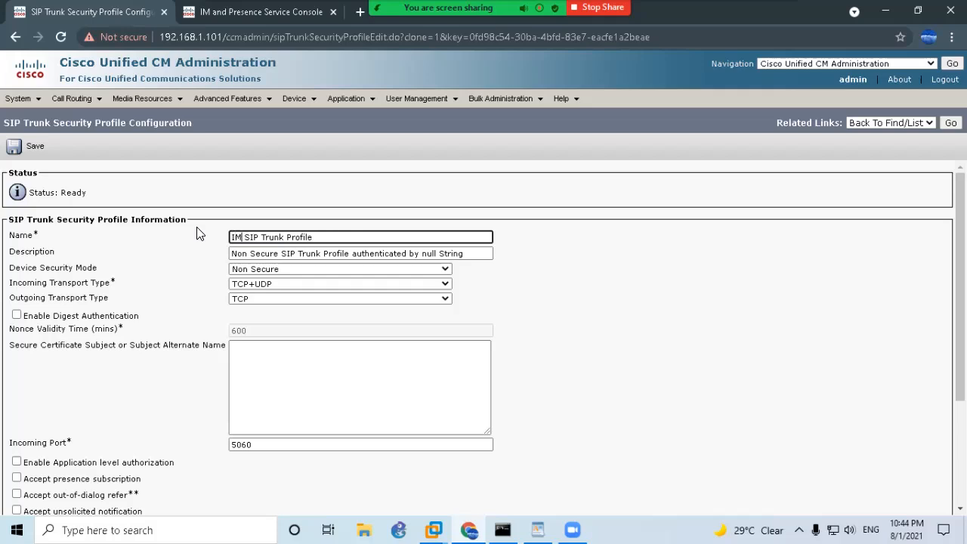
pyautogui.write('P')
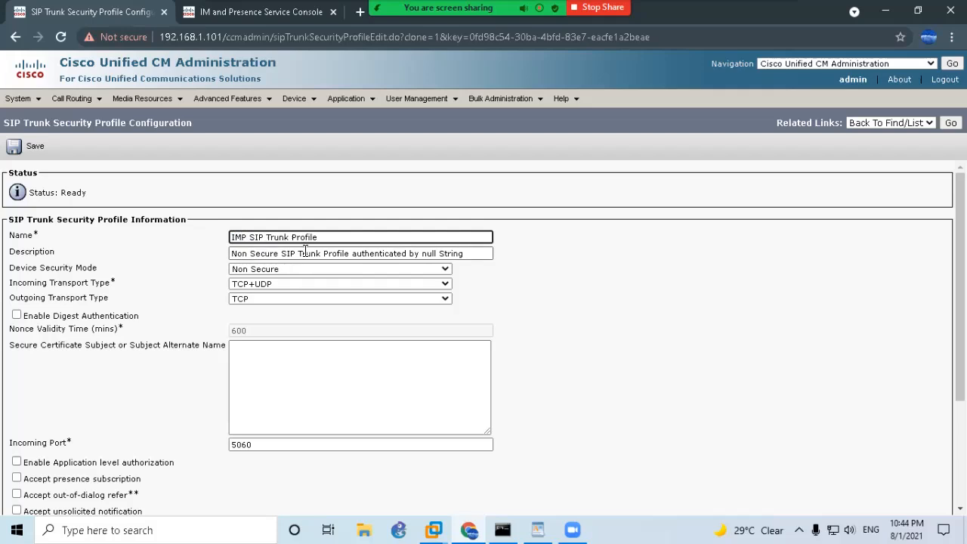
# Step: Change the profile's description to IMP Non Secure SIP Trunk Profile
pyautogui.click(234, 254)
pyautogui.write('IMP')
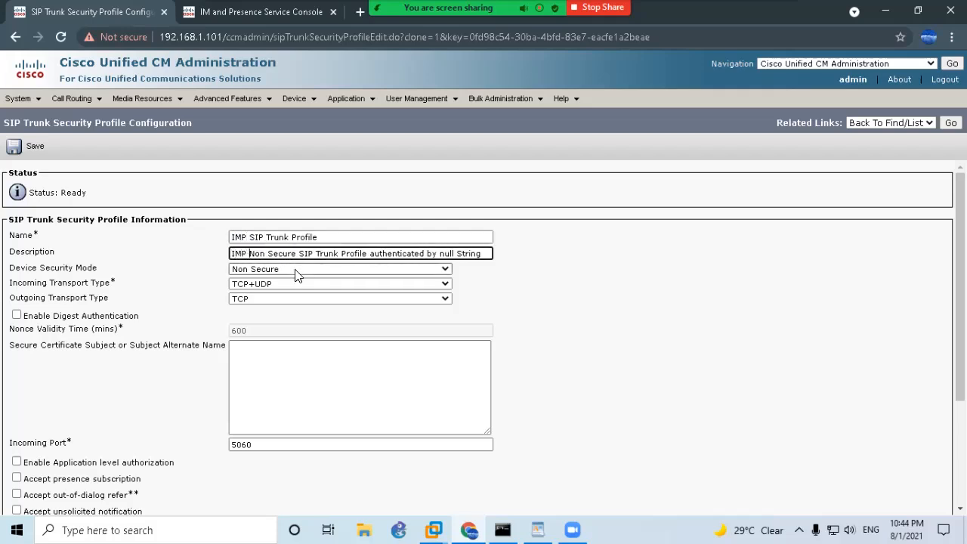
pyautogui.moveTo(488, 253); pyautogui.dragTo(359, 250)
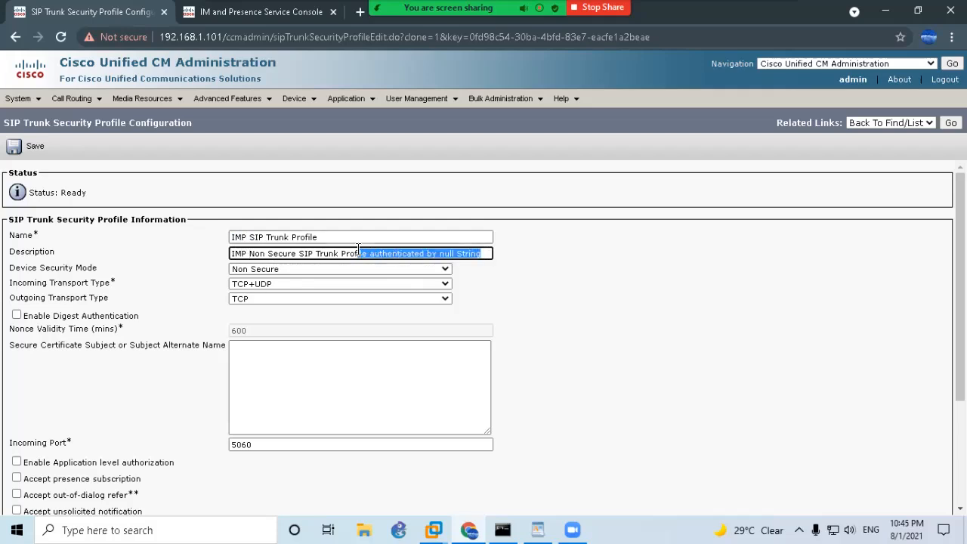
pyautogui.press('BackSpace')
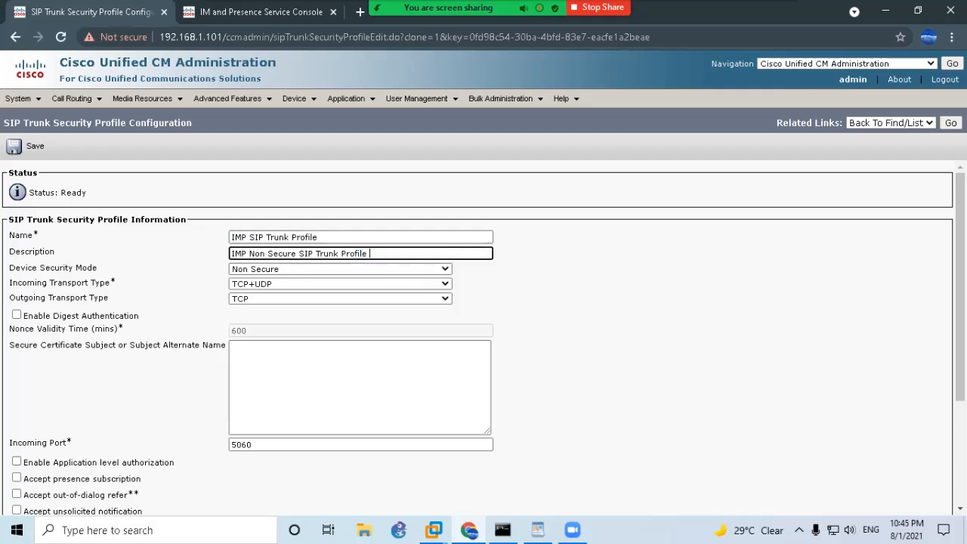
pyautogui.click(136, 262)
# Step: Enable accepting presence subscription, out-of-dialog refer, unsolicited notification and replaces header for the security profile
pyautogui.scroll(-2, 252, 310)
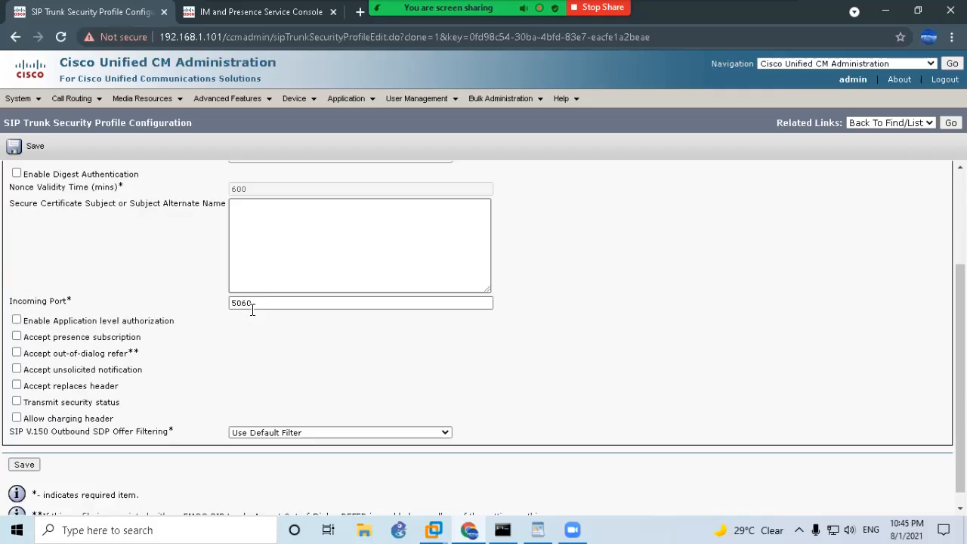
pyautogui.click(17, 338)
pyautogui.click(16, 353)
pyautogui.click(17, 369)
pyautogui.click(17, 385)
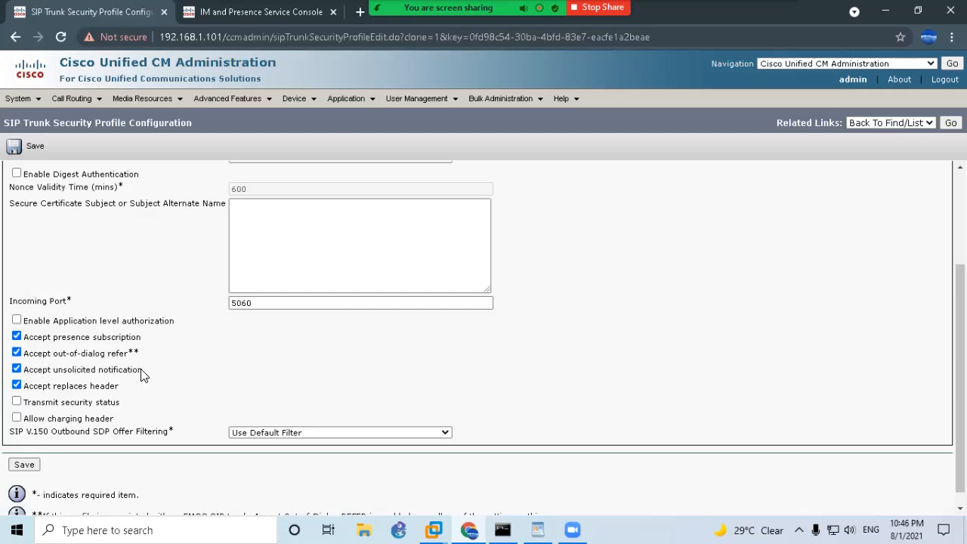
# Step: Save the new SIP trunk security profile and try to reset its associated devices
pyautogui.scroll(-1, 158, 384)
pyautogui.scroll(3, 146, 397)
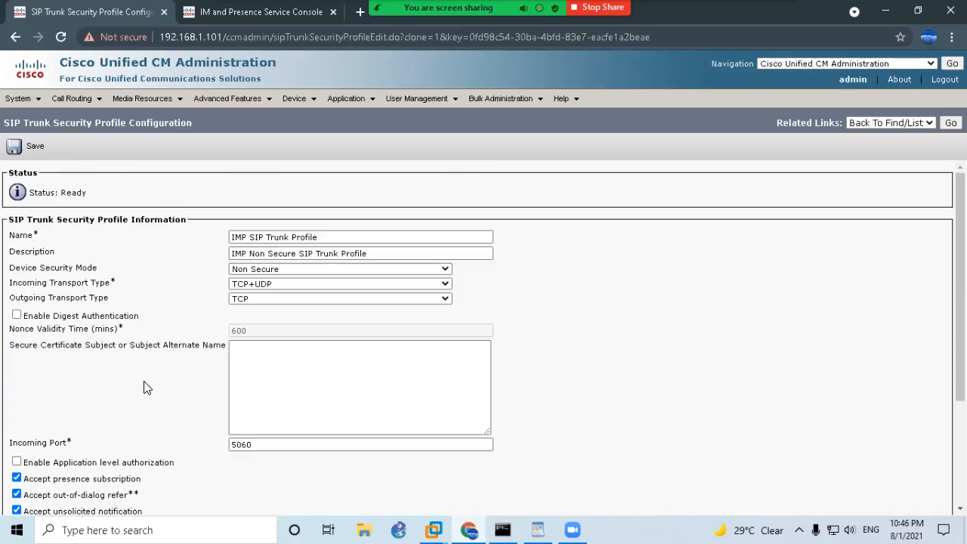
pyautogui.click(27, 150)
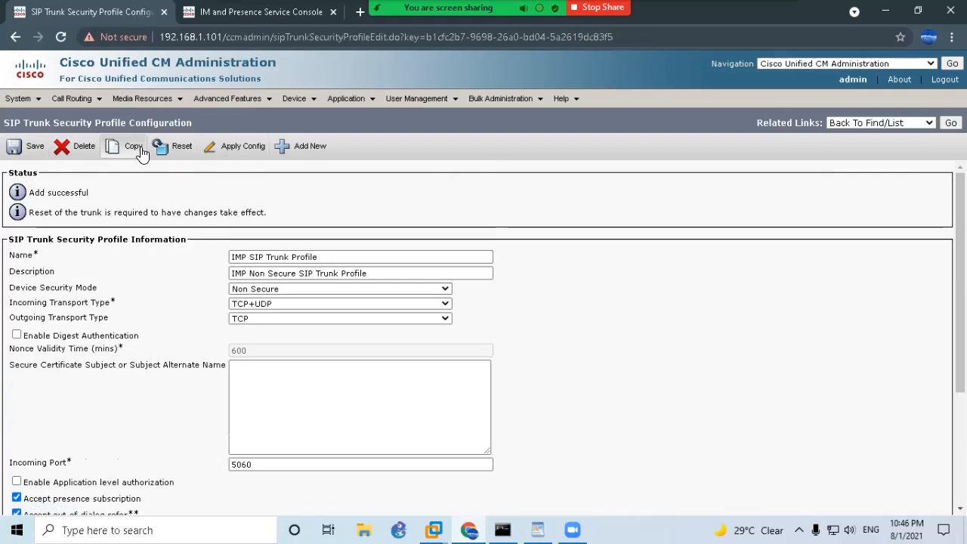
pyautogui.click(164, 147)
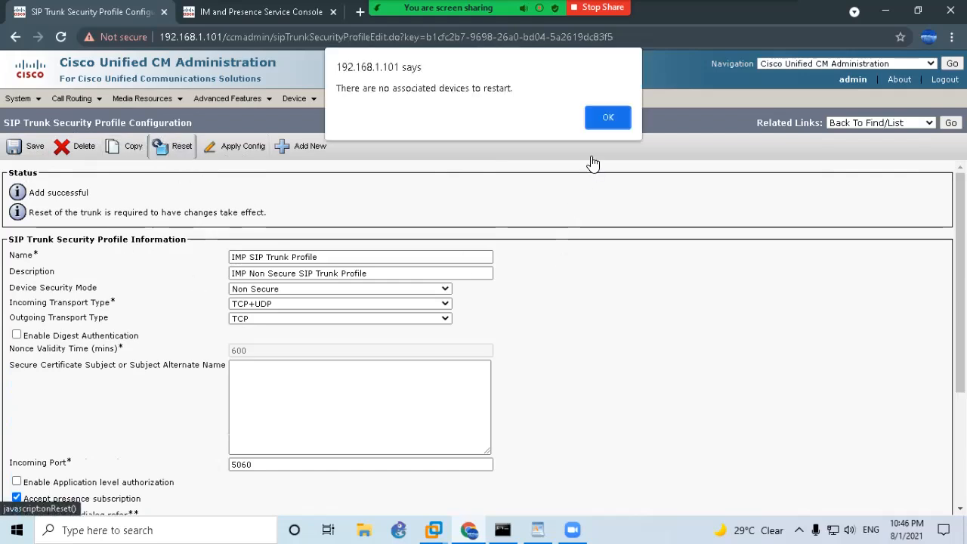
pyautogui.click(607, 114)
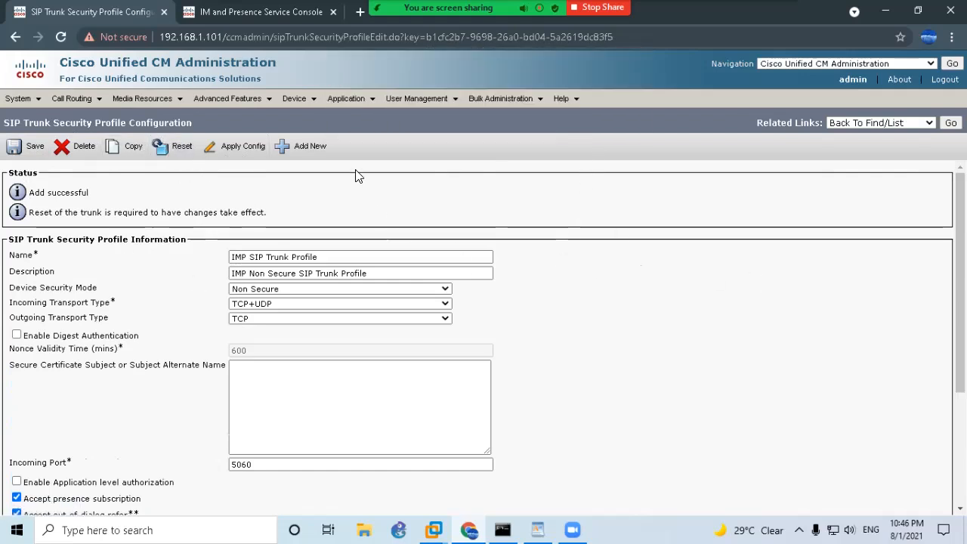
# Step: Start a new device trunk of type SIP Trunk with the SIP protocol and service type None(Default)
pyautogui.moveTo(306, 106)
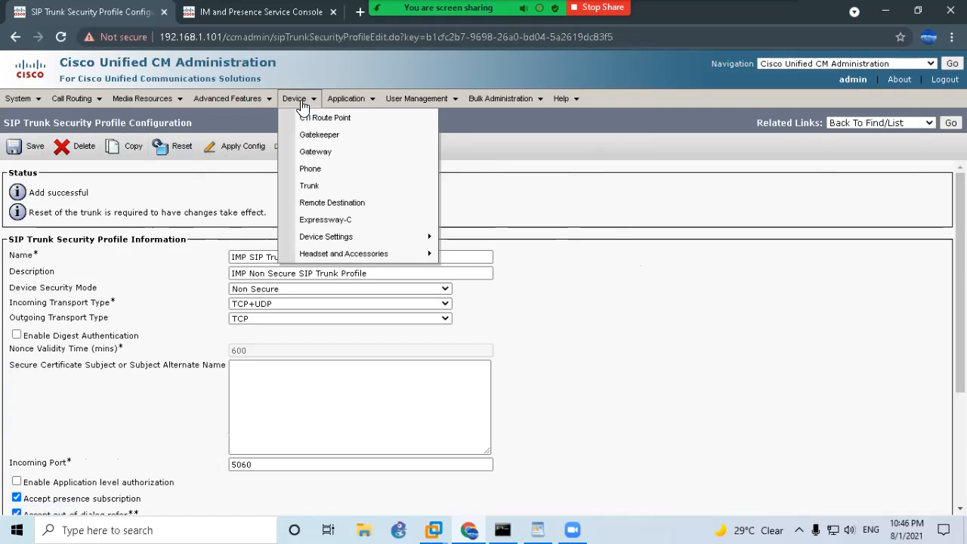
pyautogui.click(322, 189)
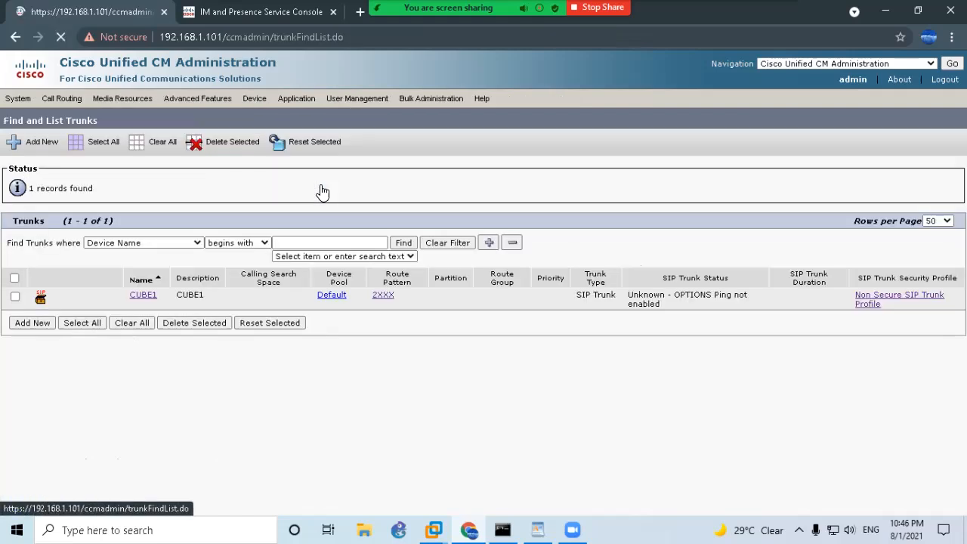
pyautogui.click(30, 325)
pyautogui.click(120, 238)
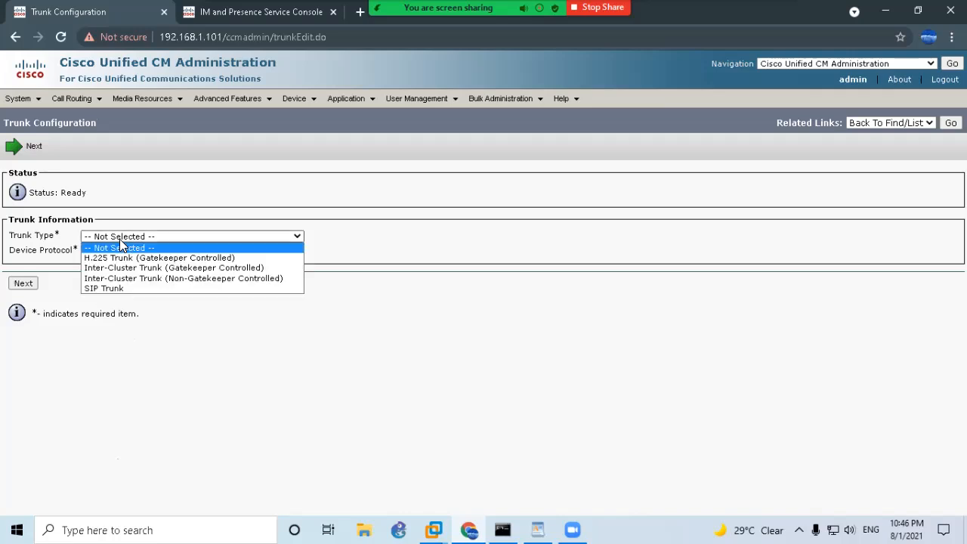
pyautogui.click(107, 288)
pyautogui.click(113, 266)
pyautogui.click(121, 285)
pyautogui.click(24, 300)
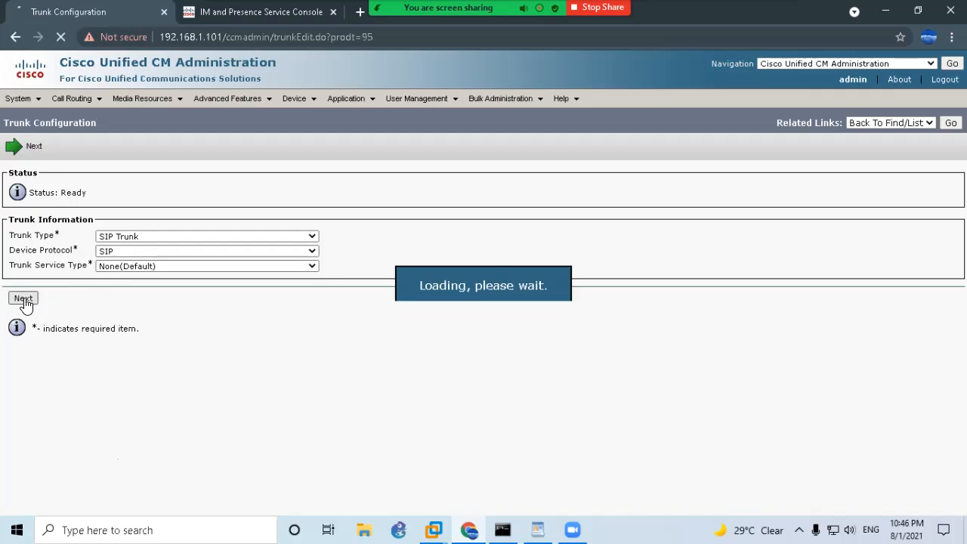
# Step: Set the trunk's device name and description to IMP and assign the Default device pool
pyautogui.click(344, 274)
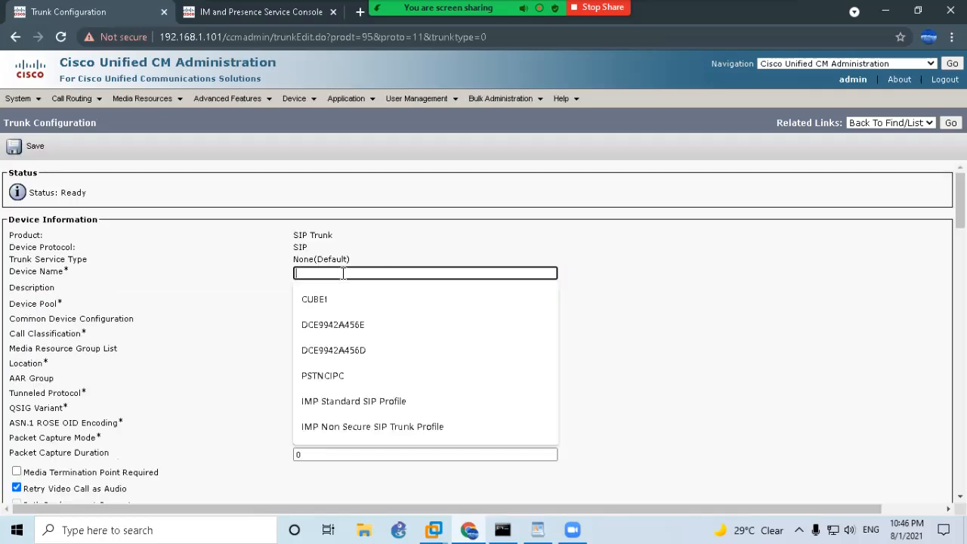
pyautogui.write('I')
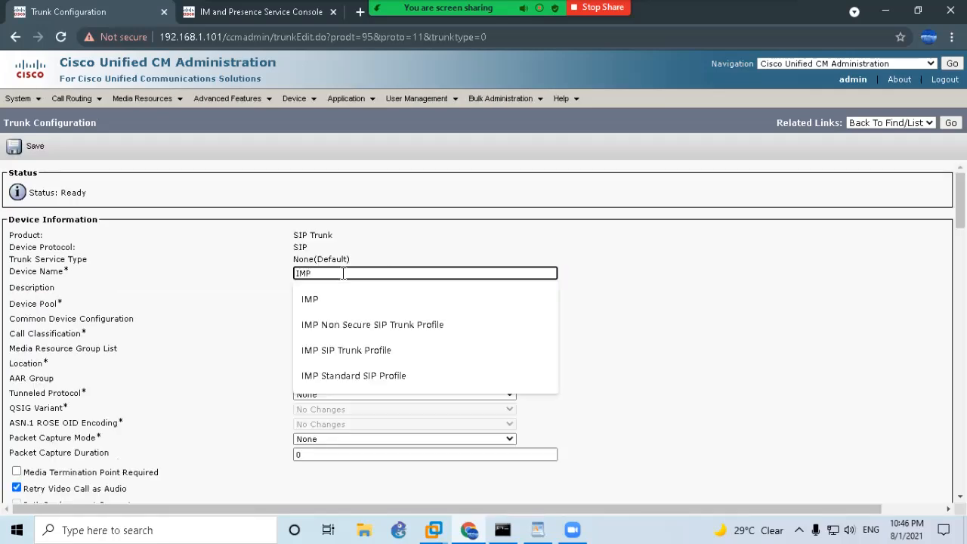
pyautogui.write('MP')
pyautogui.click(271, 274)
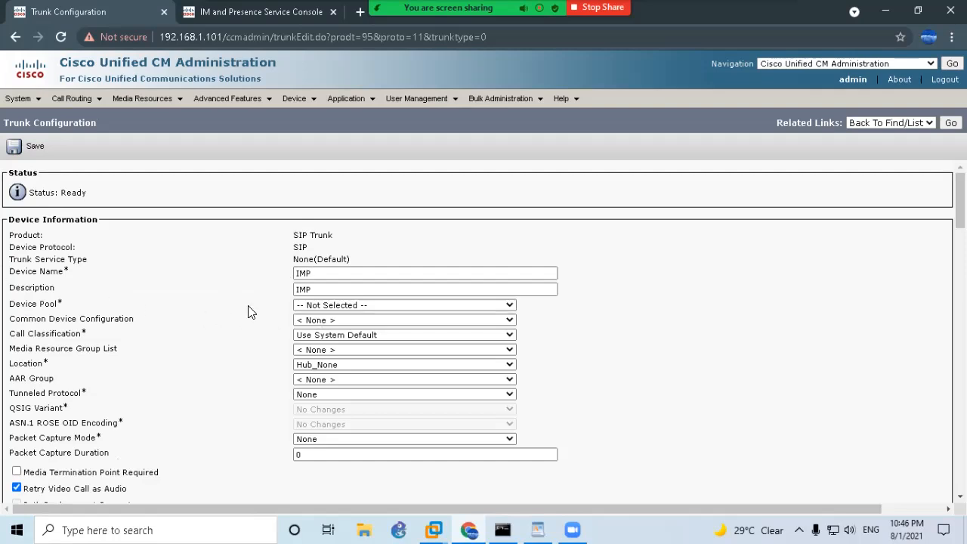
pyautogui.click(310, 304)
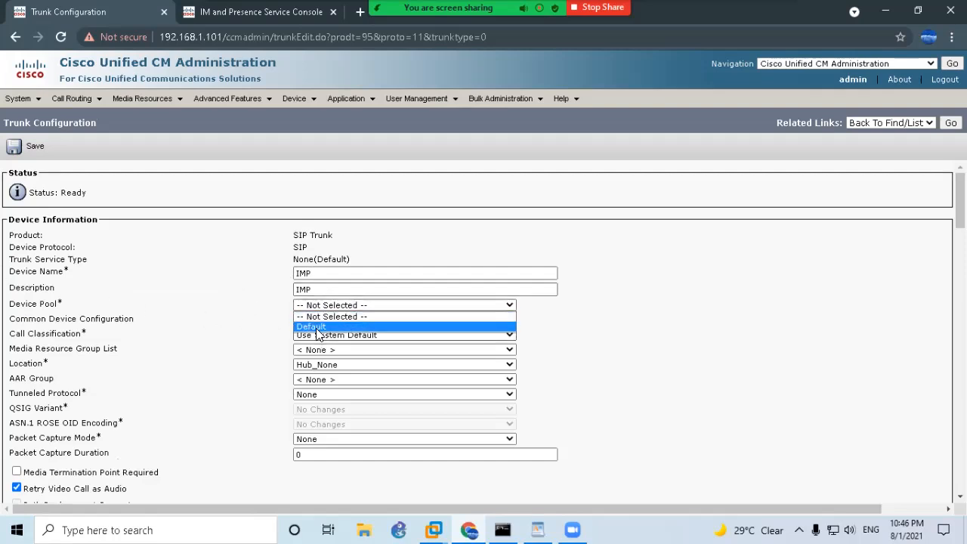
pyautogui.click(317, 331)
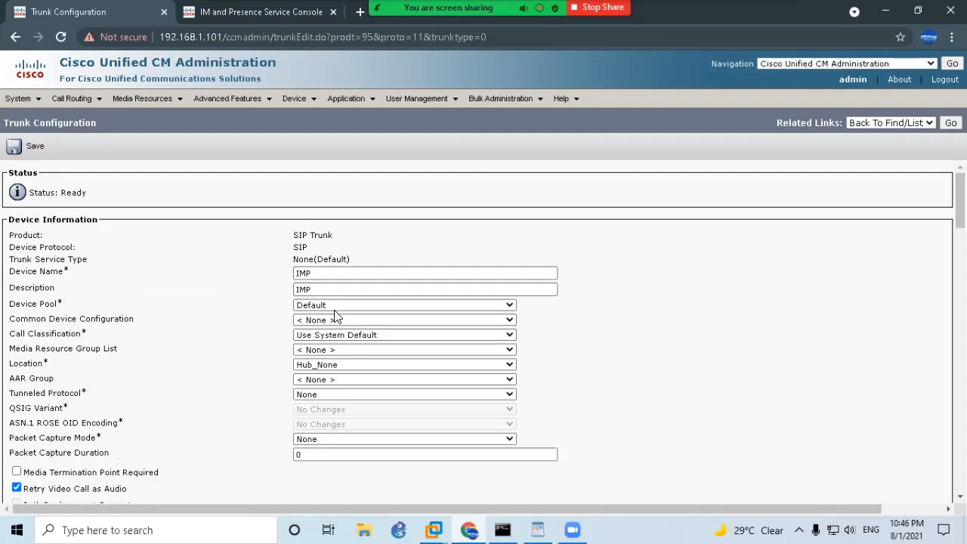
# Step: Set the trunk to run on all active Unified CM nodes
pyautogui.scroll(-1, 308, 364)
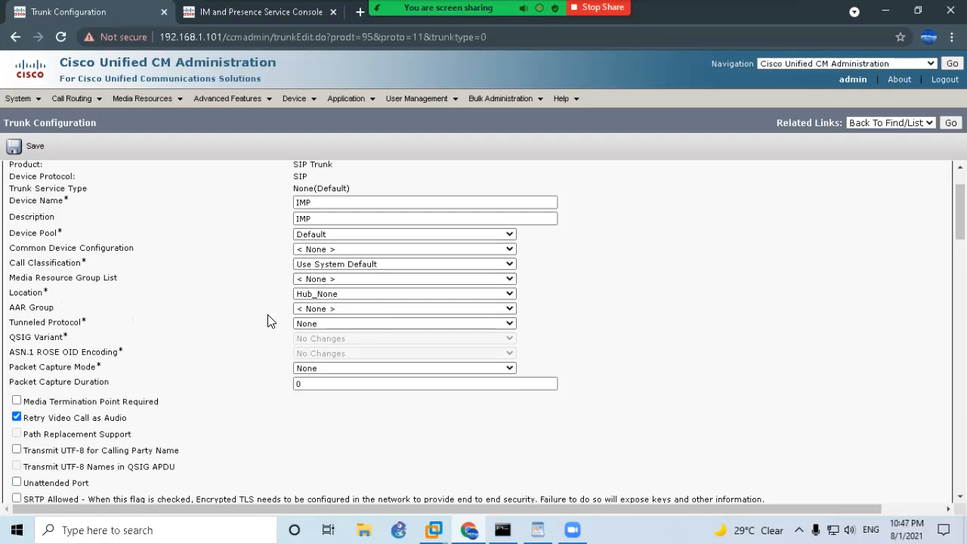
pyautogui.scroll(-1, 269, 321)
pyautogui.scroll(-3, 268, 321)
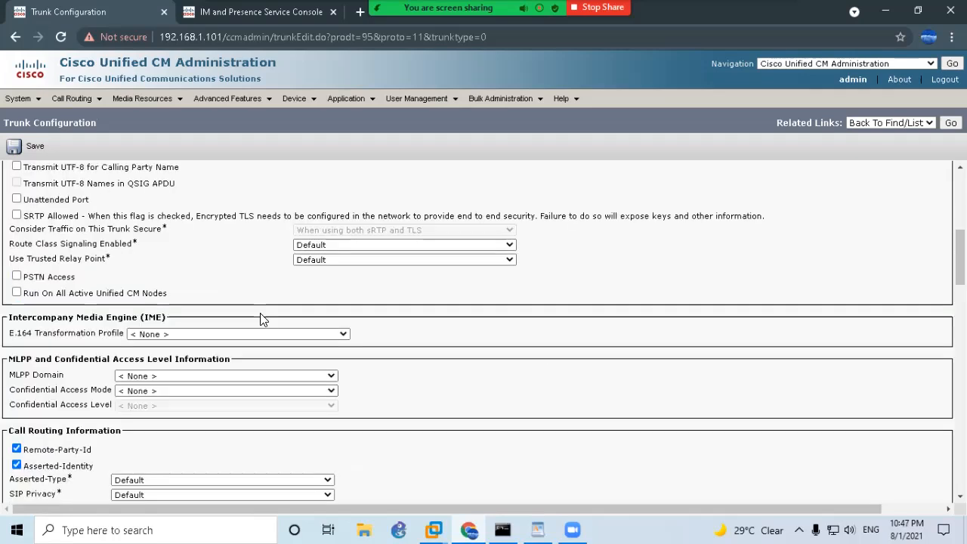
pyautogui.click(17, 292)
# Step: Enter 192.168.1.131 as the first destination address in the trunk's SIP information
pyautogui.scroll(-2, 193, 316)
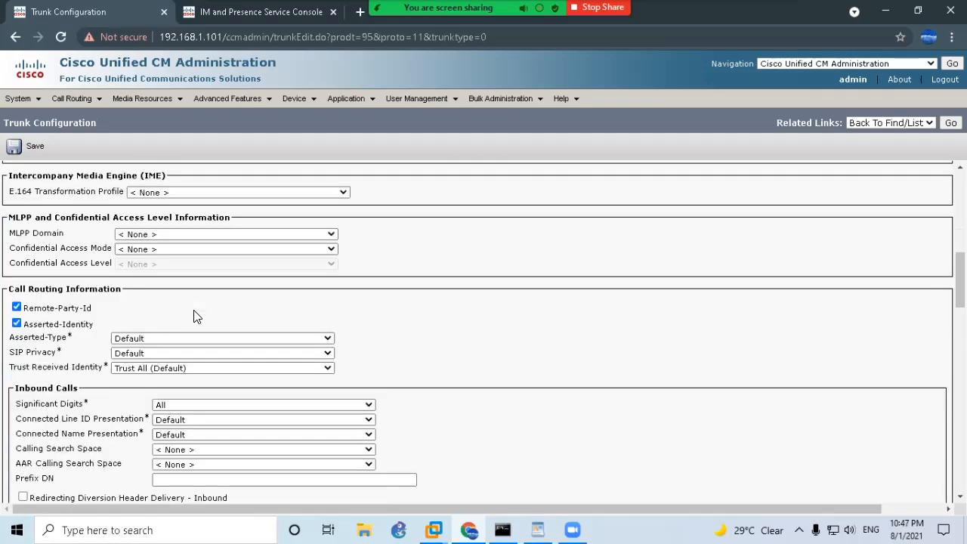
pyautogui.scroll(-1, 195, 316)
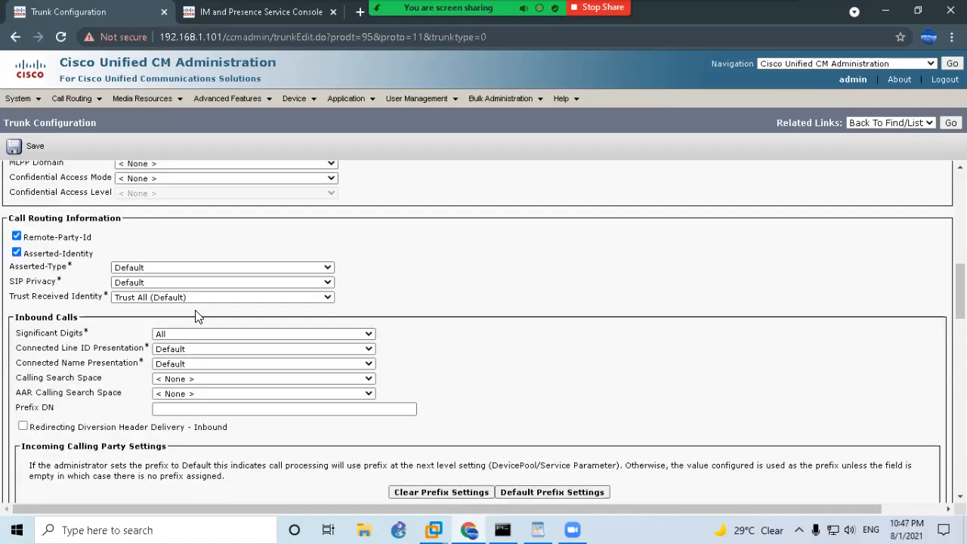
pyautogui.scroll(-4, 195, 316)
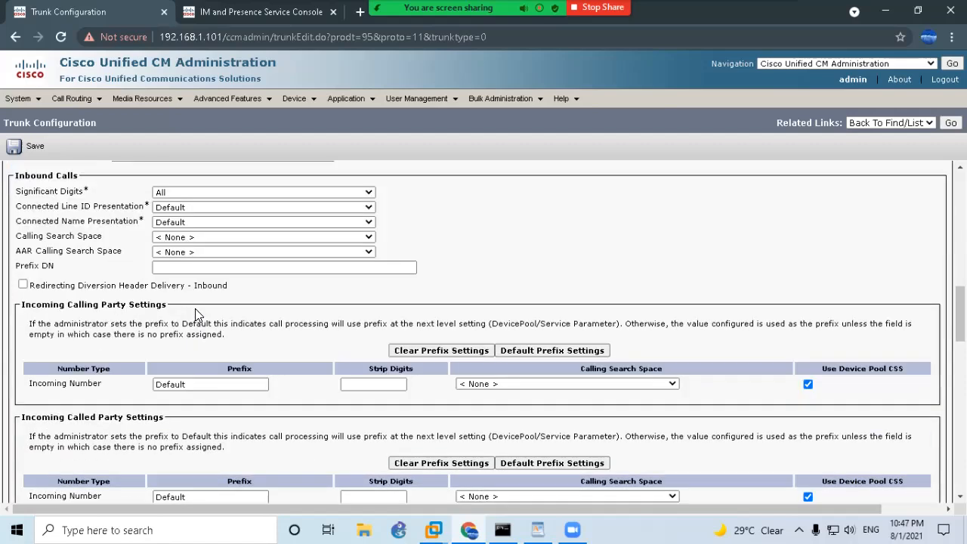
pyautogui.scroll(-7, 195, 315)
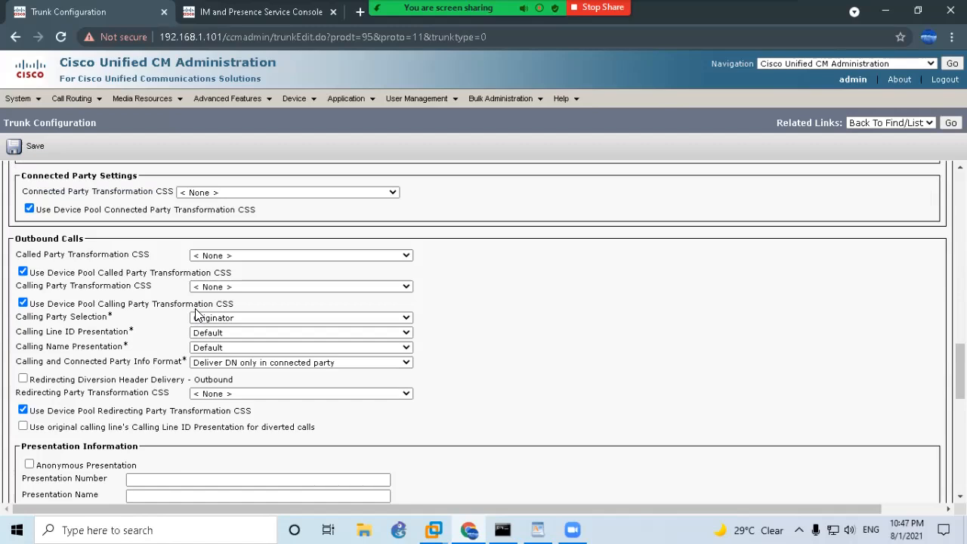
pyautogui.click(71, 401)
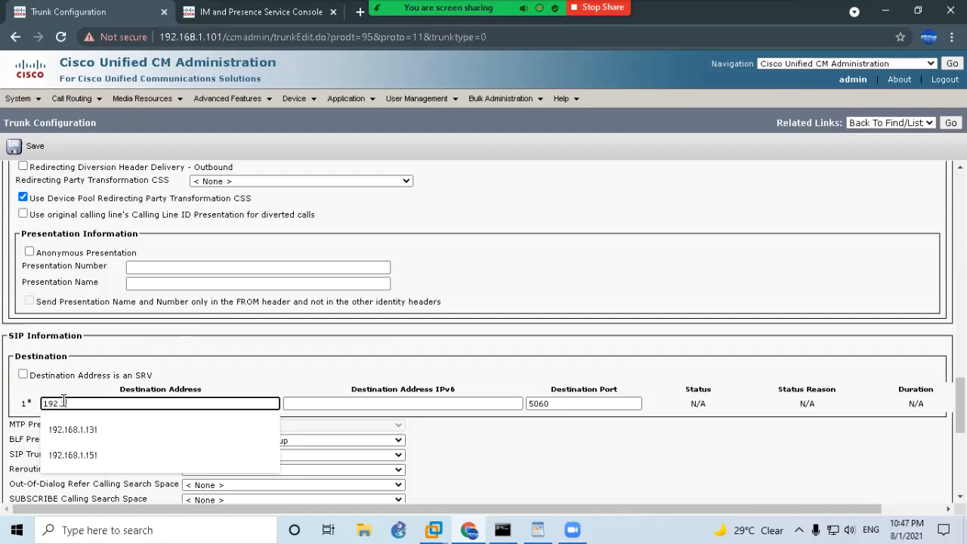
pyautogui.write('192.168.1.131')
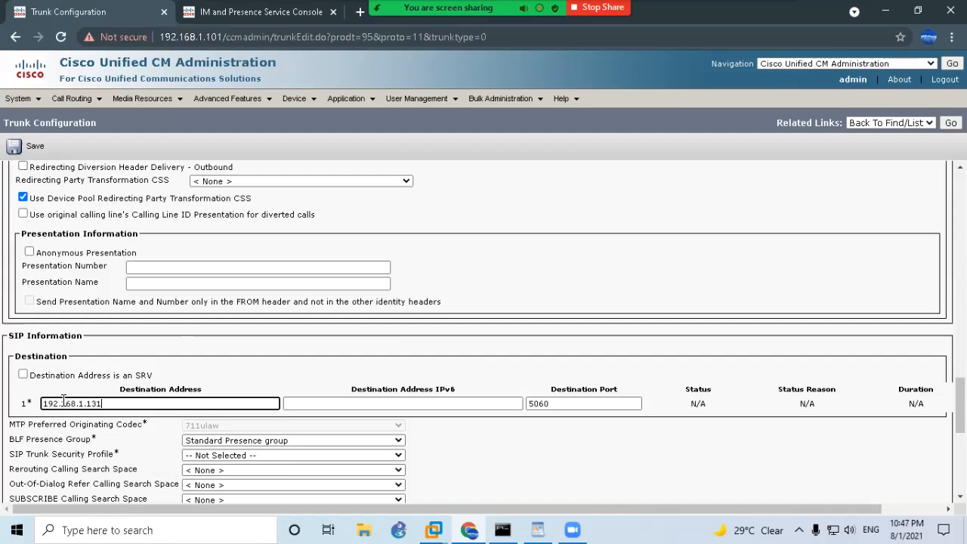
pyautogui.click(756, 326)
# Step: Add a second destination row to the trunk's SIP information
pyautogui.scroll(-2, 496, 395)
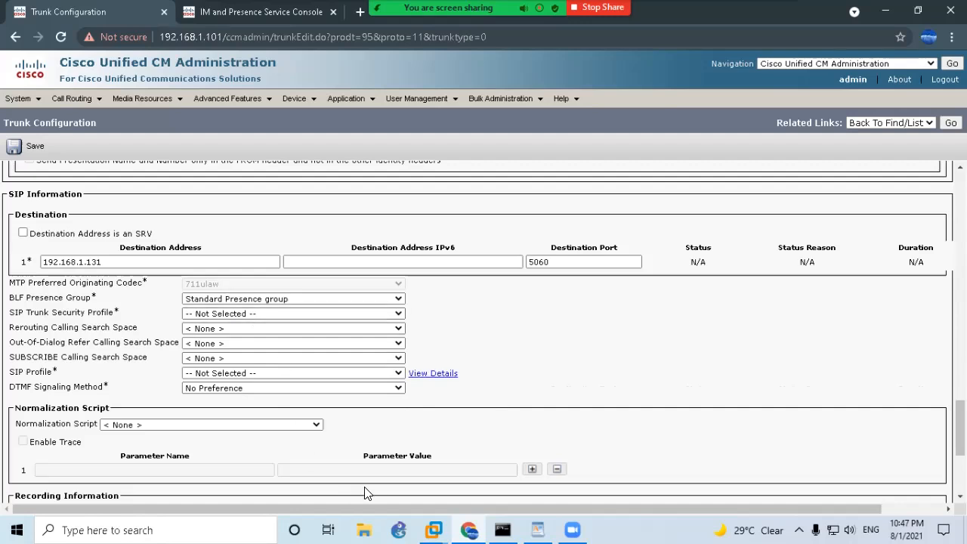
pyautogui.hscroll(2, 489, 493)
pyautogui.hscroll(1, 489, 492)
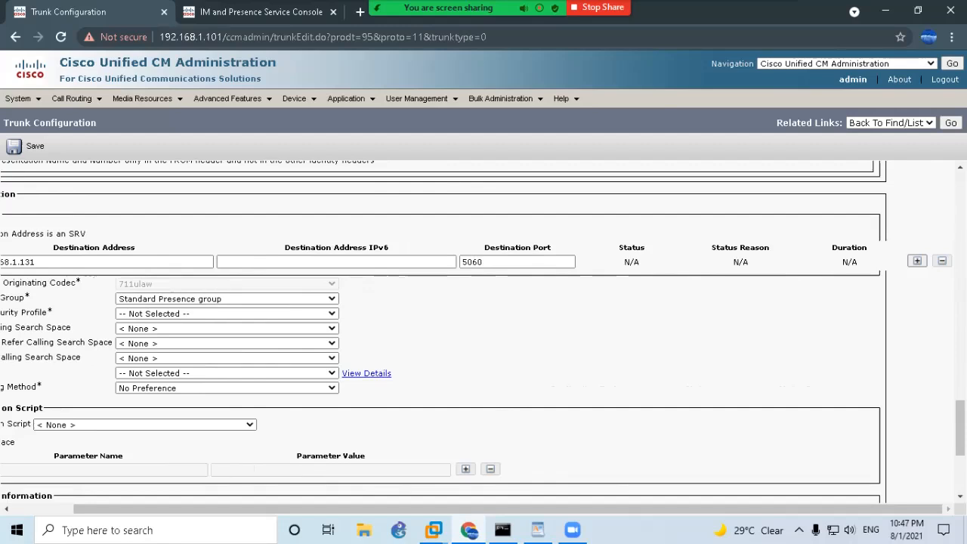
pyautogui.click(917, 261)
pyautogui.hscroll(-3, 345, 492)
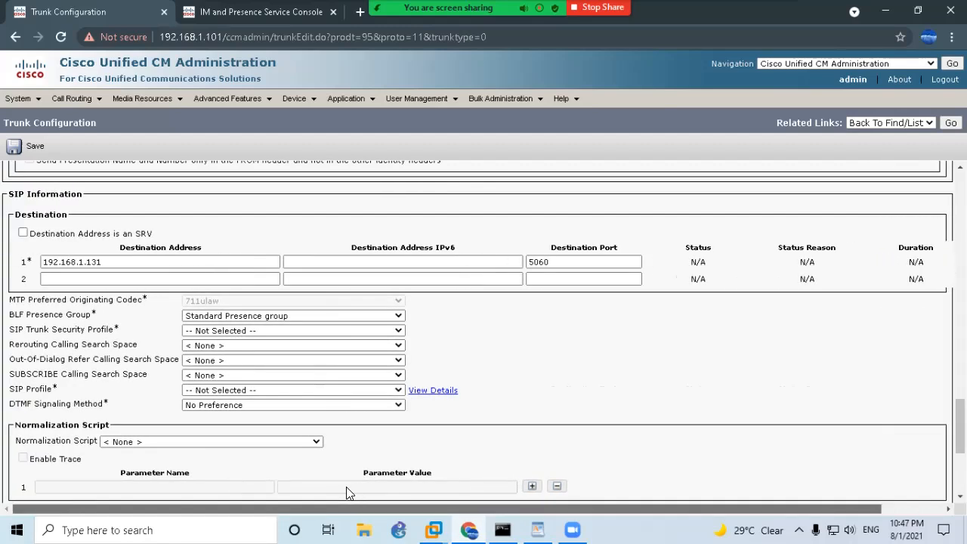
# Step: Set the second destination to address 192.168.1.132 with port 5060
pyautogui.click(58, 279)
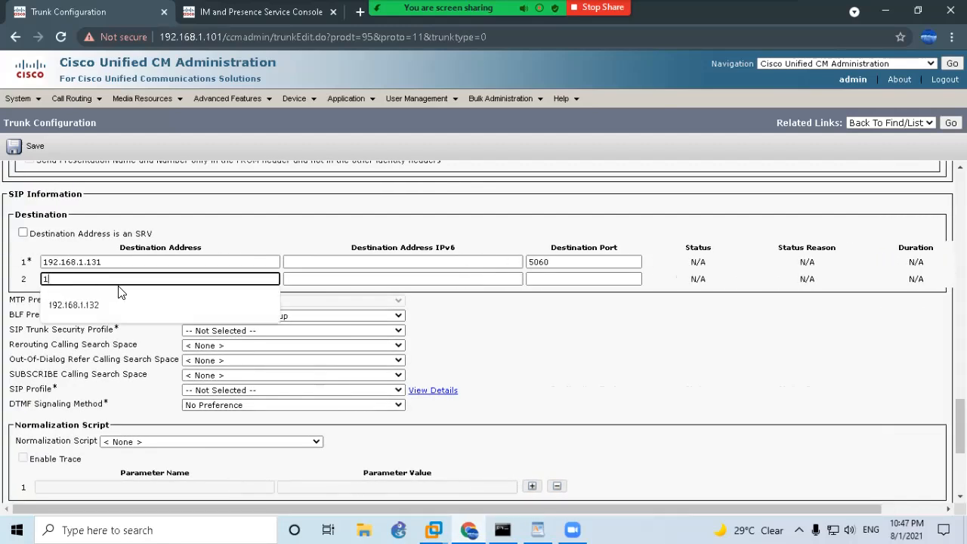
pyautogui.write('192.168.1.1312')
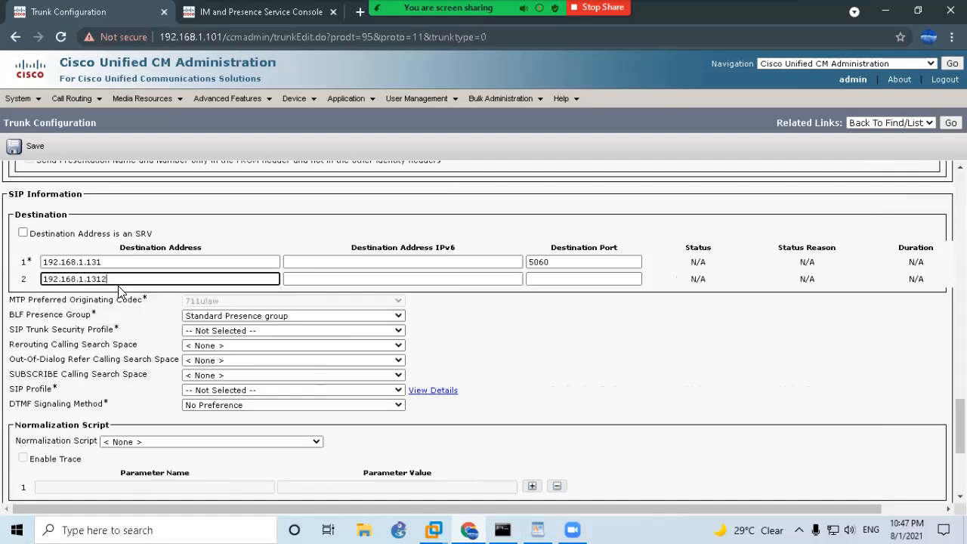
pyautogui.press('BackSpace')
pyautogui.press('BackSpace')
pyautogui.write('2')
pyautogui.click(597, 279)
pyautogui.click(559, 296)
pyautogui.click(842, 363)
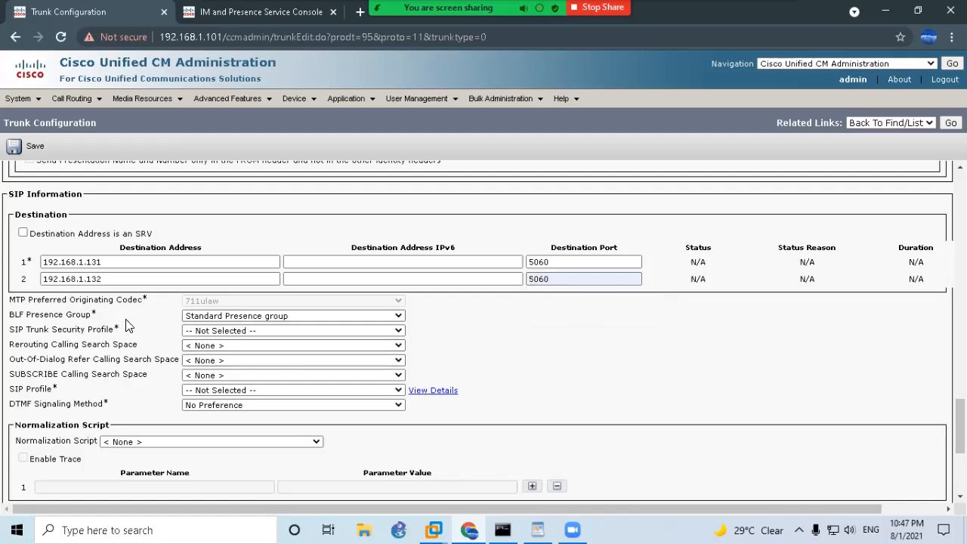
# Step: Assign the IMP SIP Trunk Profile as the trunk's security profile and Standard SIP Profile as its SIP profile
pyautogui.scroll(-2, 160, 325)
pyautogui.scroll(1, 182, 294)
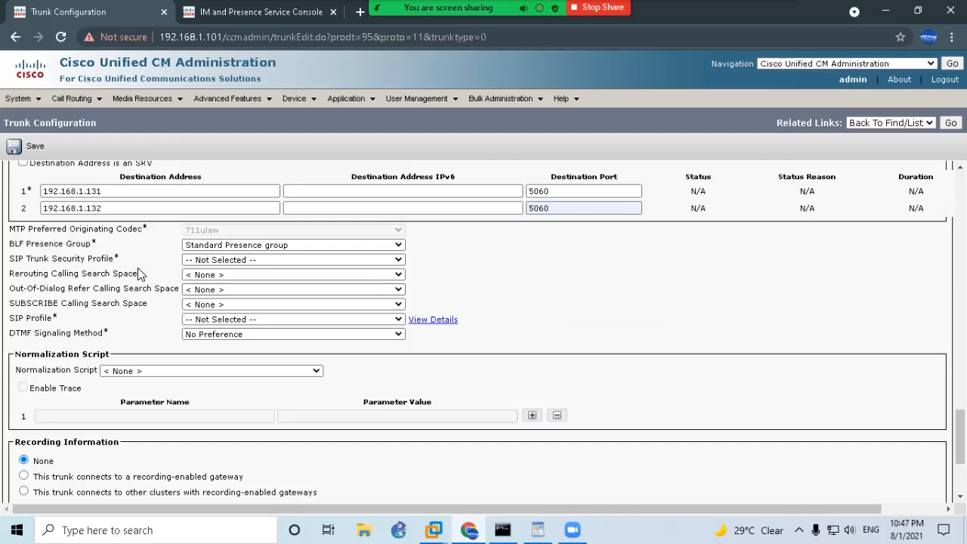
pyautogui.click(198, 260)
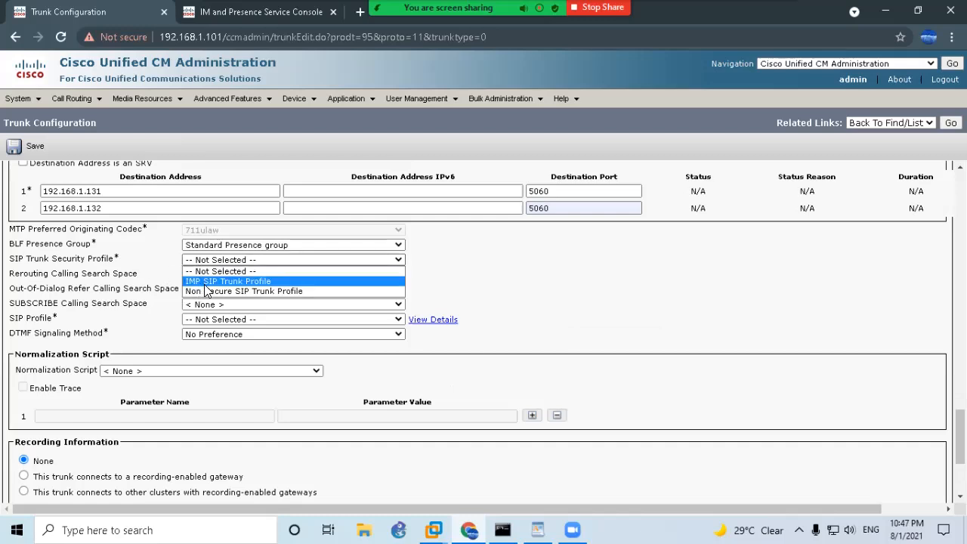
pyautogui.click(206, 284)
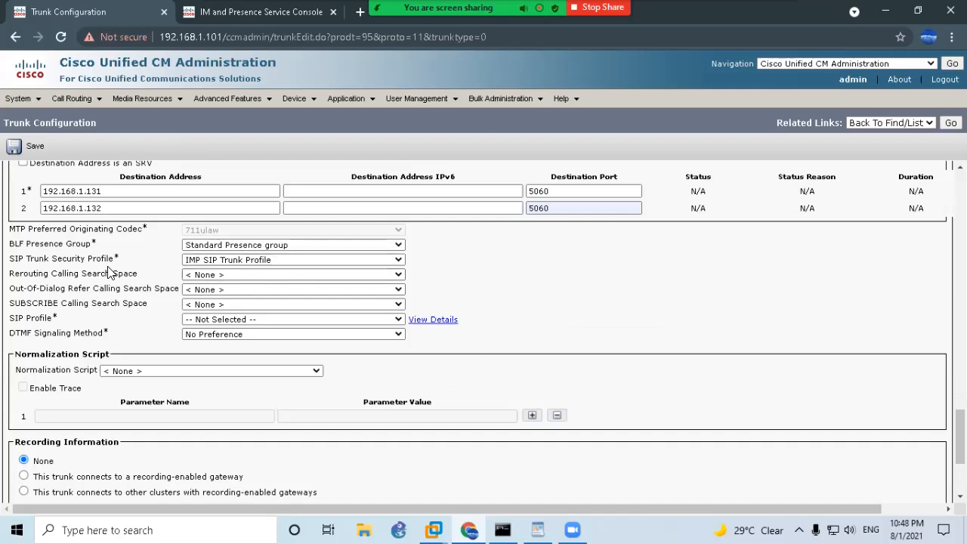
pyautogui.click(201, 320)
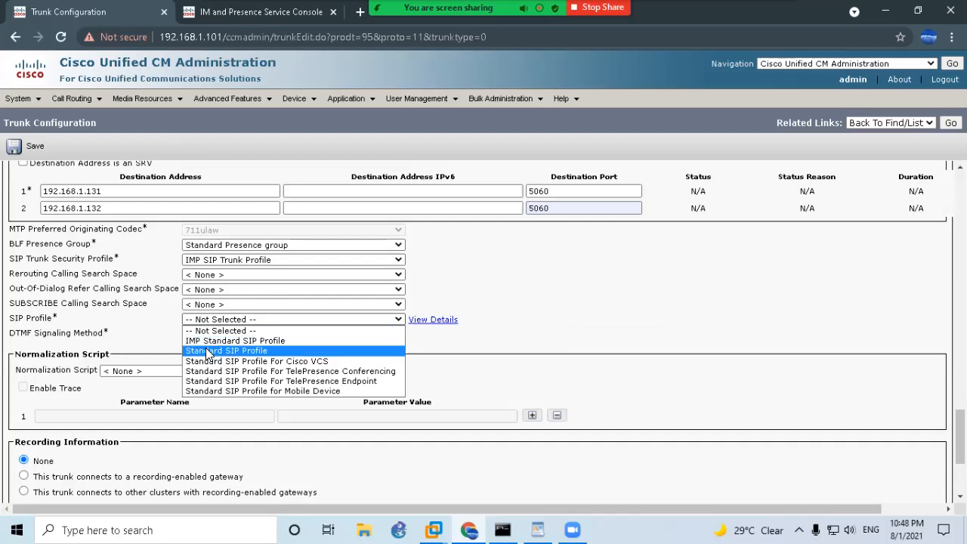
pyautogui.click(210, 351)
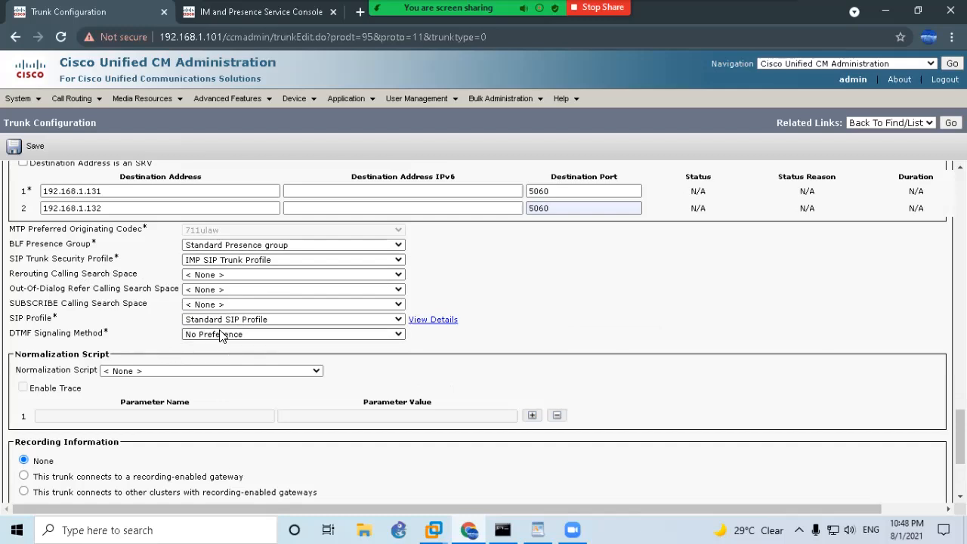
# Step: Save the new SIP trunk configuration and acknowledge the notice
pyautogui.scroll(-3, 254, 344)
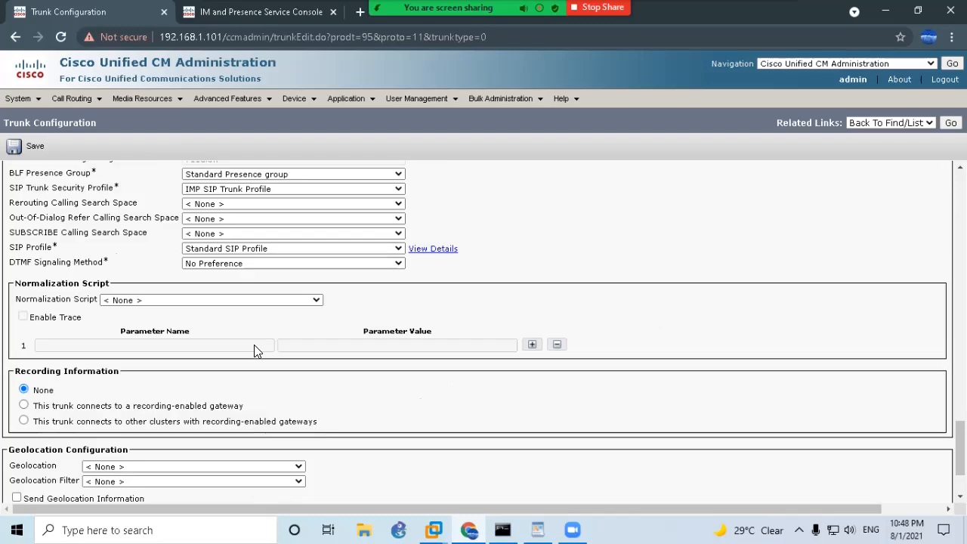
pyautogui.scroll(-1, 180, 367)
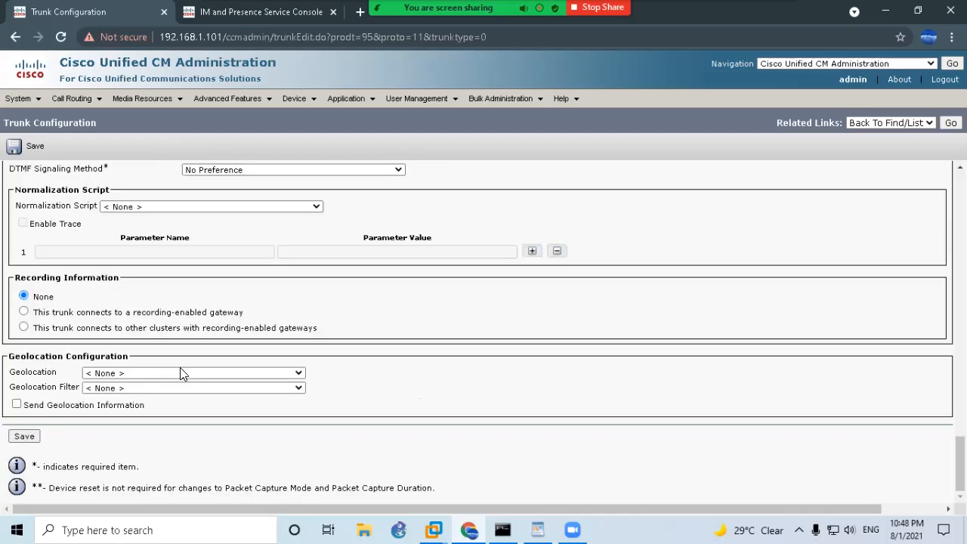
pyautogui.click(22, 438)
pyautogui.click(602, 145)
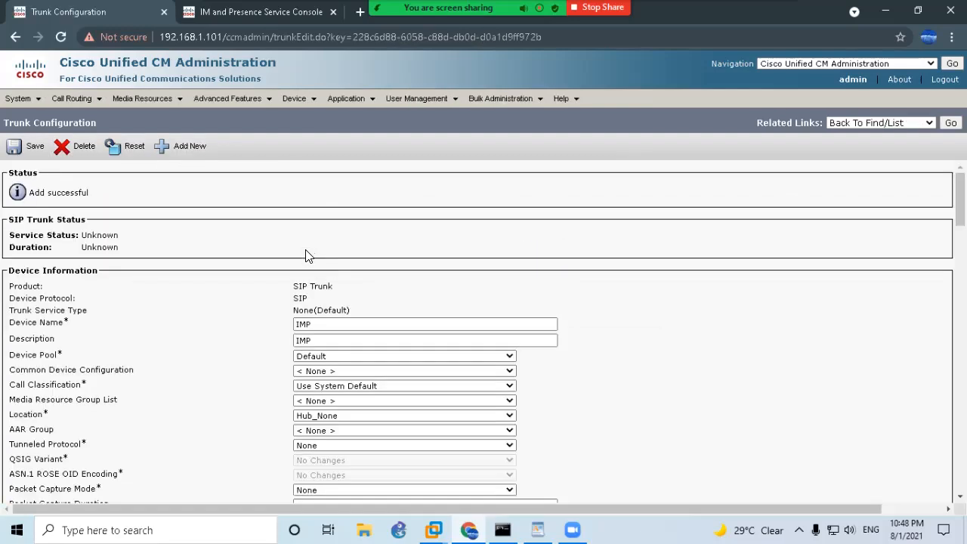
# Step: Reset the IMP SIP trunk and return to the list of trunks
pyautogui.click(122, 147)
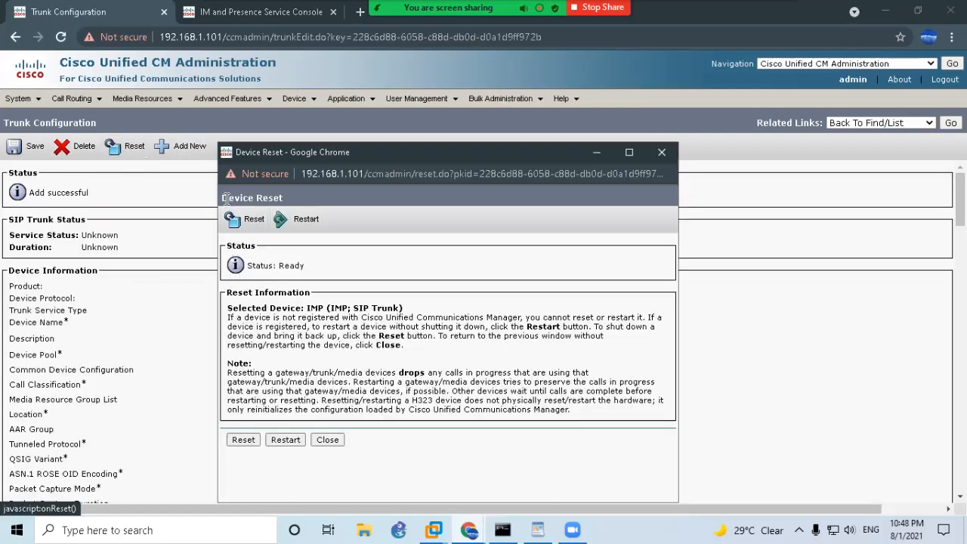
pyautogui.click(242, 444)
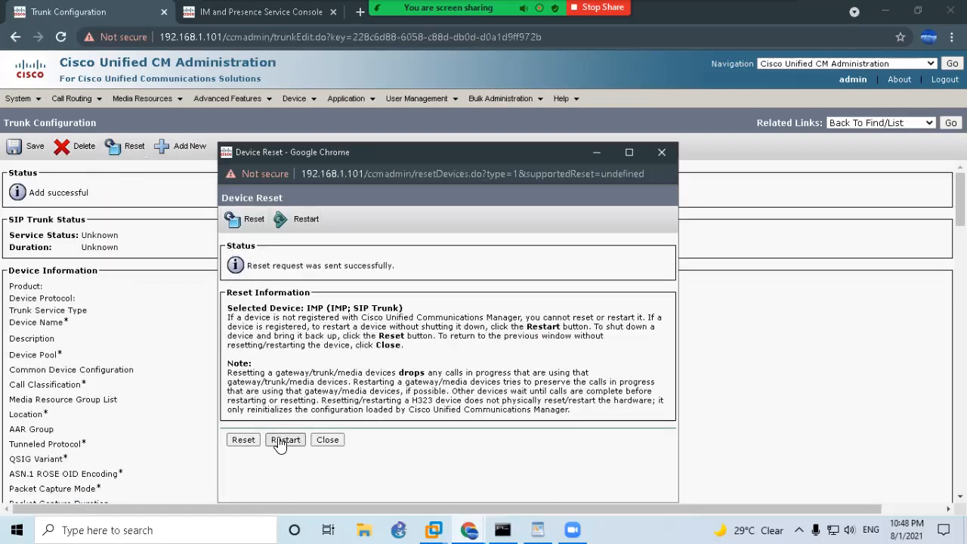
pyautogui.click(328, 440)
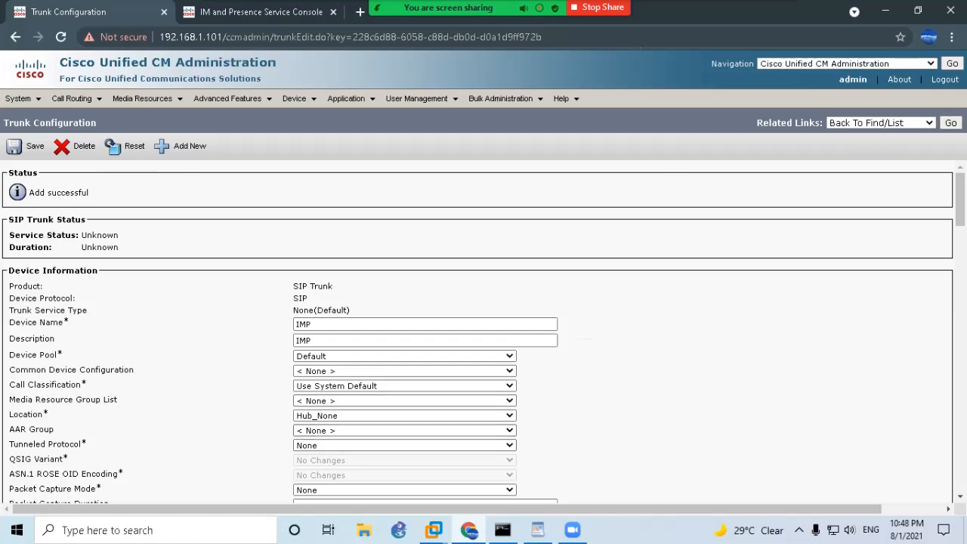
pyautogui.click(950, 122)
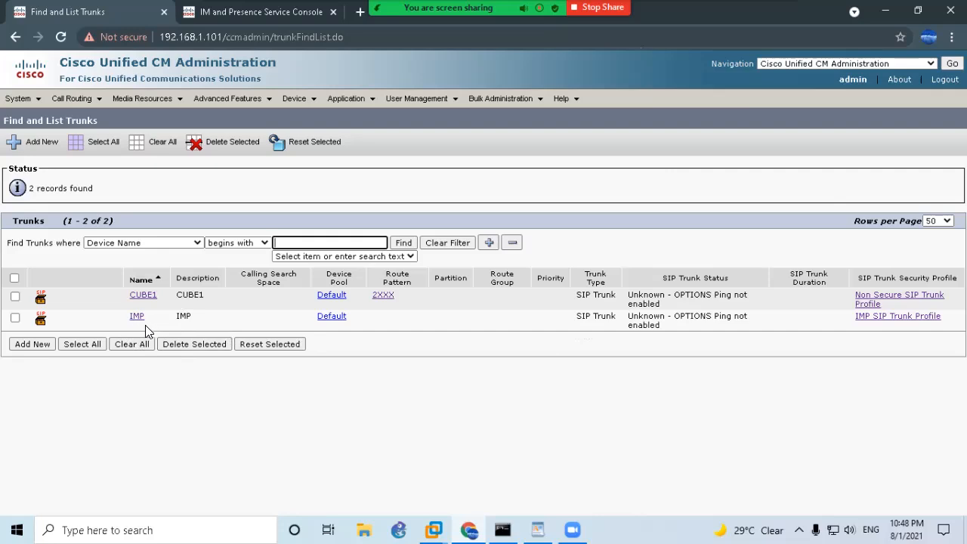
pyautogui.click(17, 97)
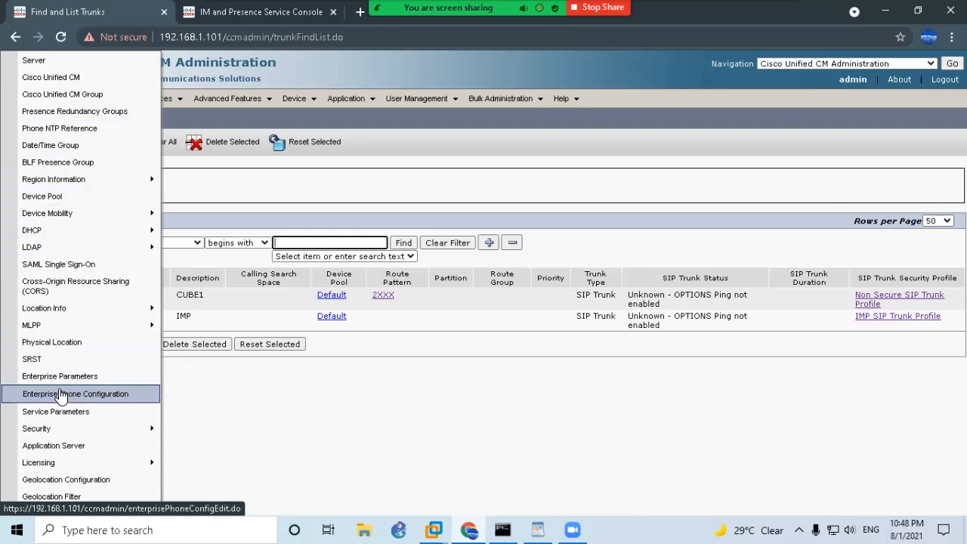
pyautogui.click(303, 141)
pyautogui.click(616, 129)
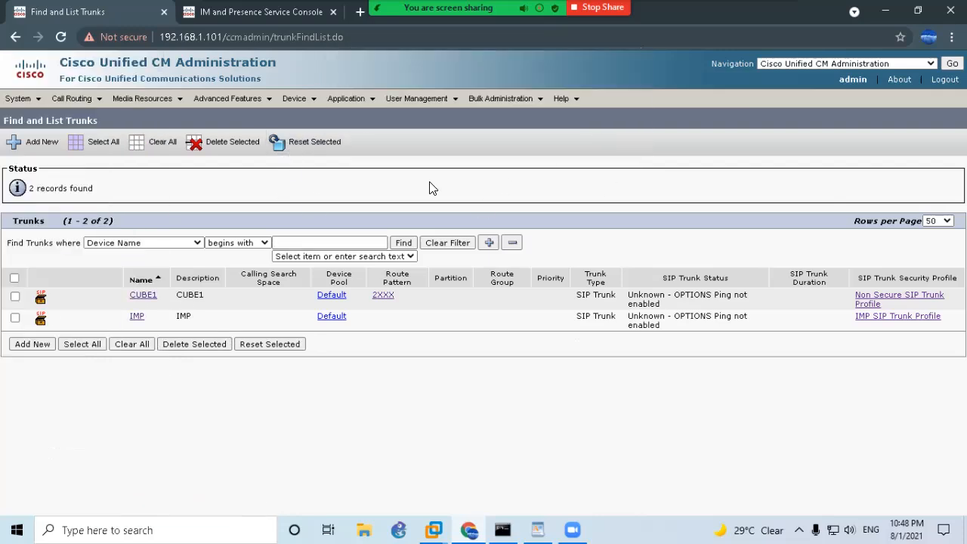
# Step: Open the service parameters for the Cisco CallManager service on the CUCMPUB voice/video server
pyautogui.click(18, 98)
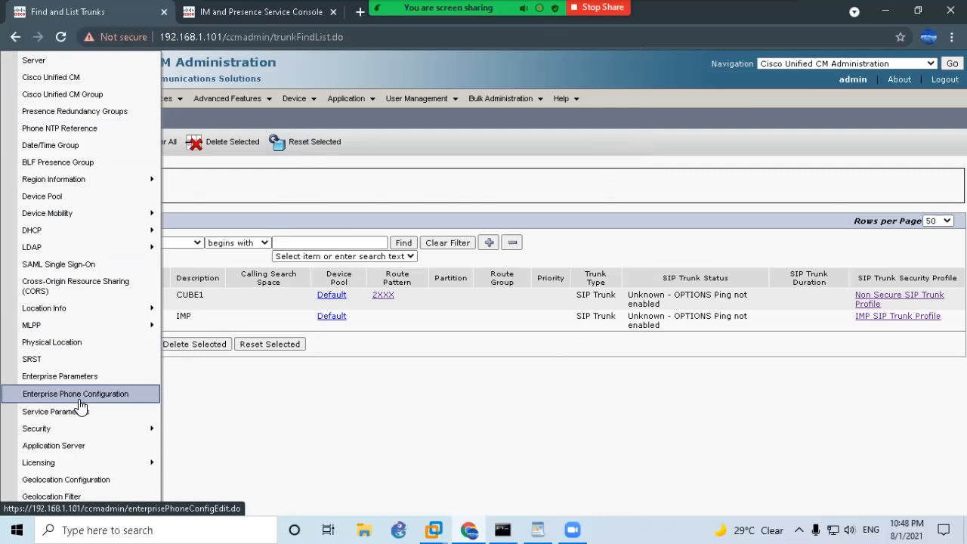
pyautogui.click(57, 411)
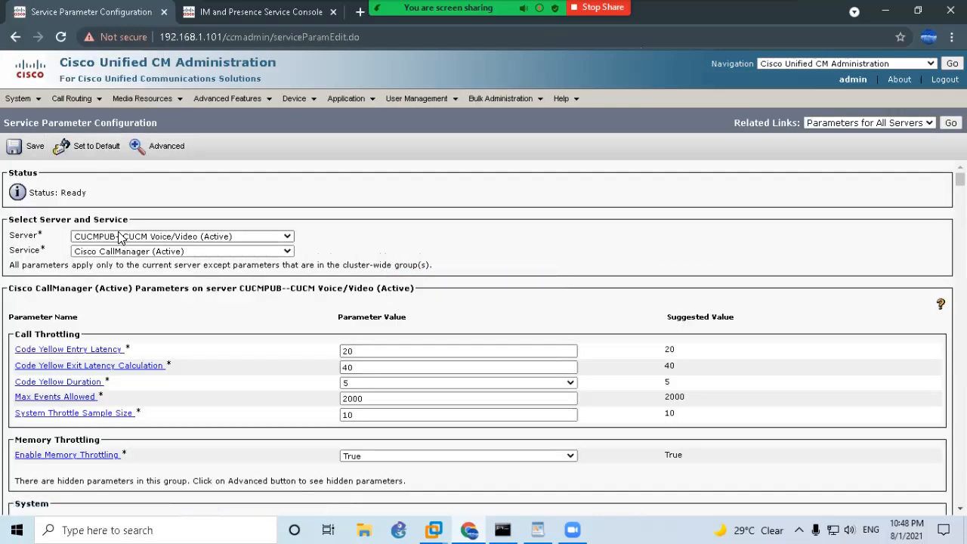
pyautogui.click(119, 237)
pyautogui.click(114, 248)
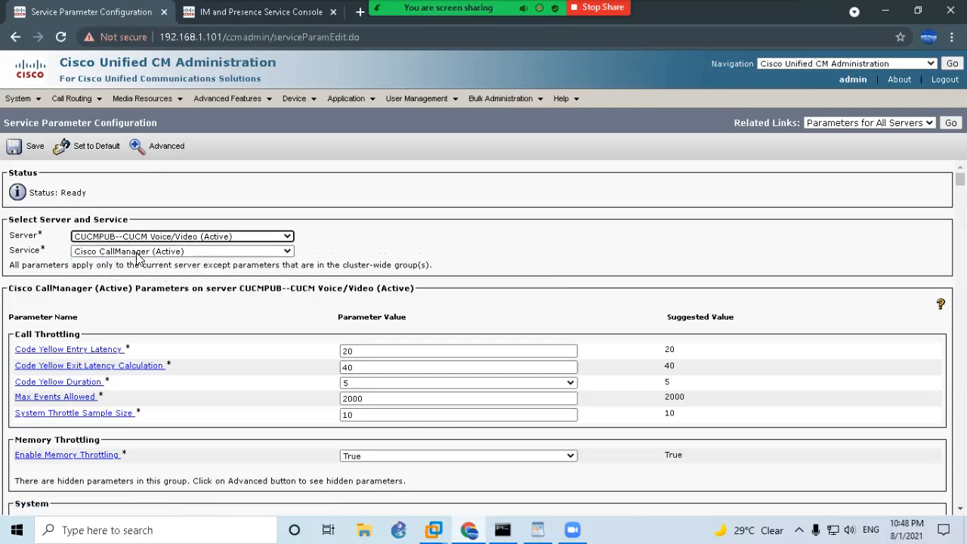
pyautogui.click(113, 253)
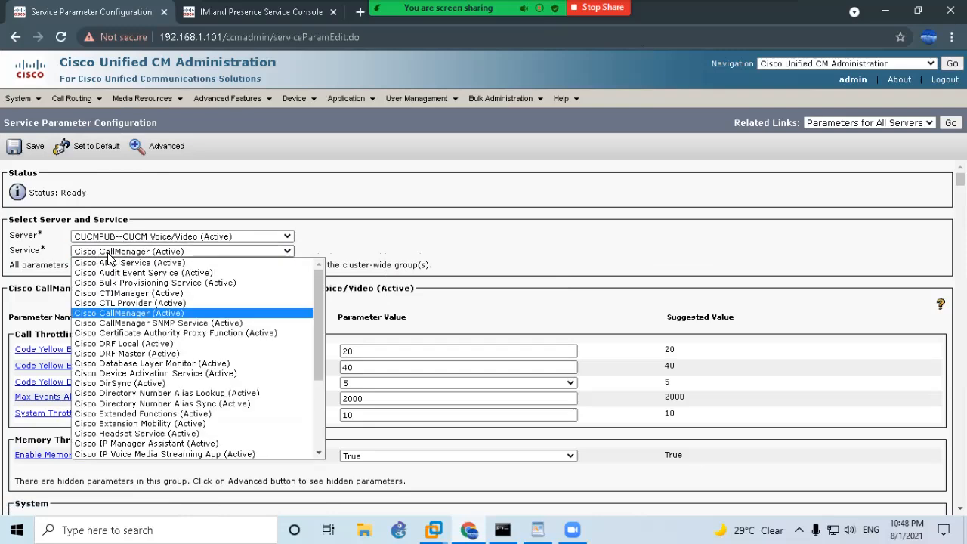
pyautogui.click(137, 312)
pyautogui.click(455, 254)
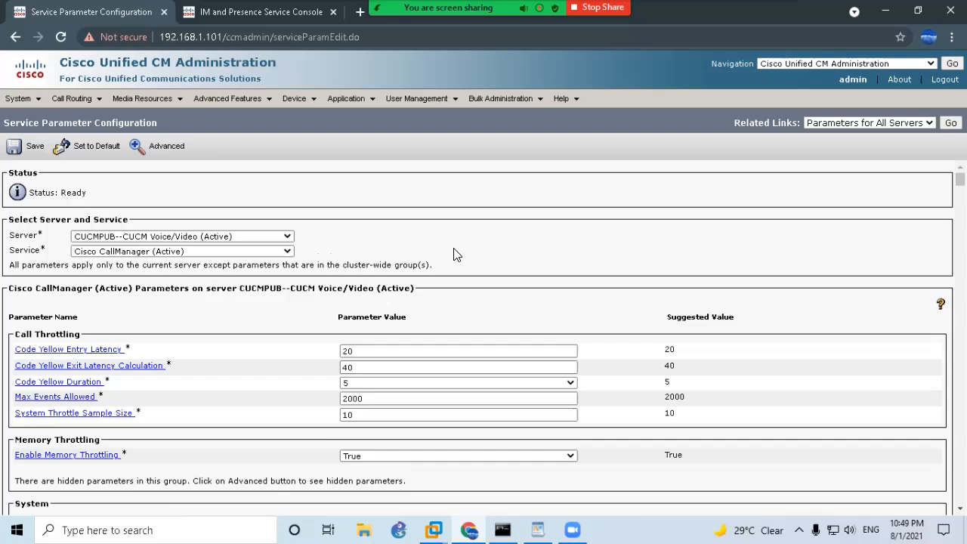
# Step: Find the IM and Presence Publish Trunk parameter, set it to IMP and save the service parameters
pyautogui.scroll(-20, 181, 305)
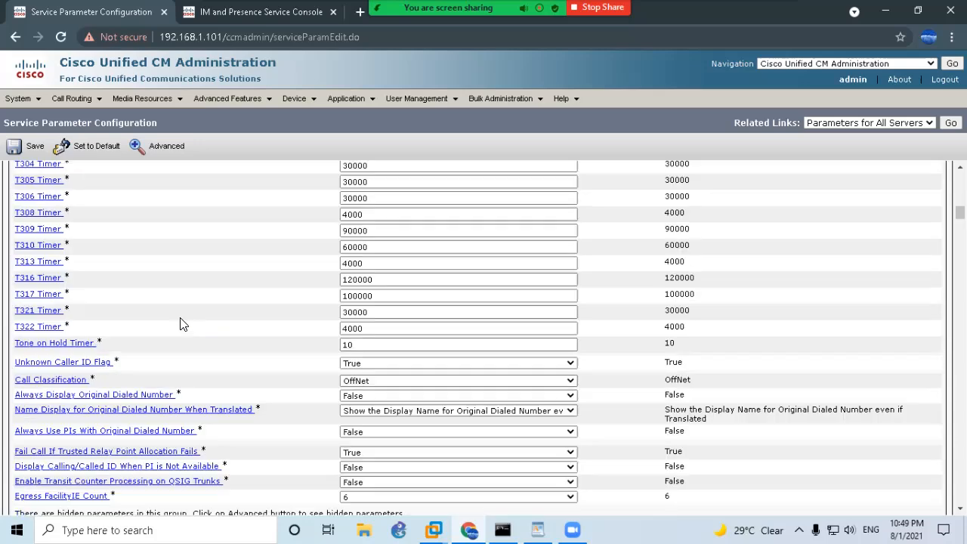
pyautogui.scroll(-15, 127, 335)
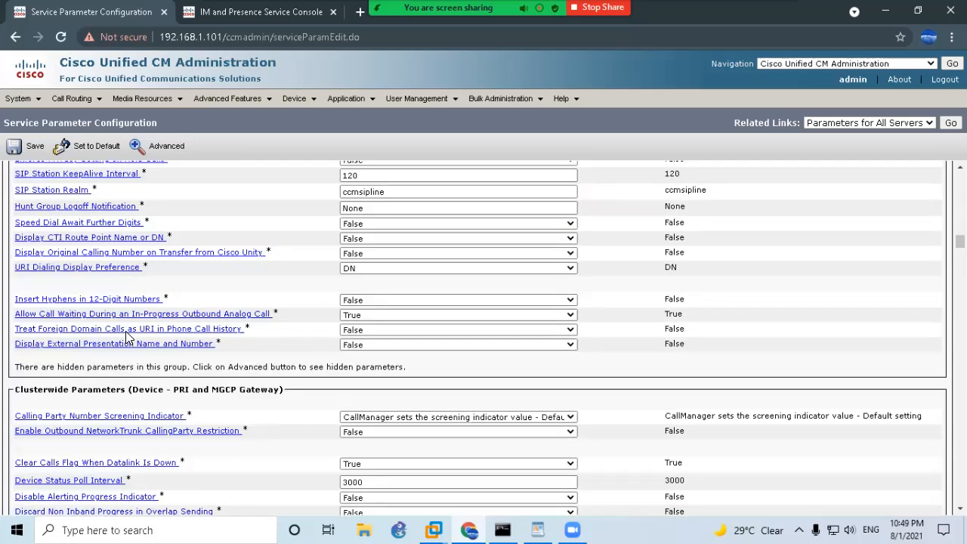
pyautogui.scroll(-20, 127, 338)
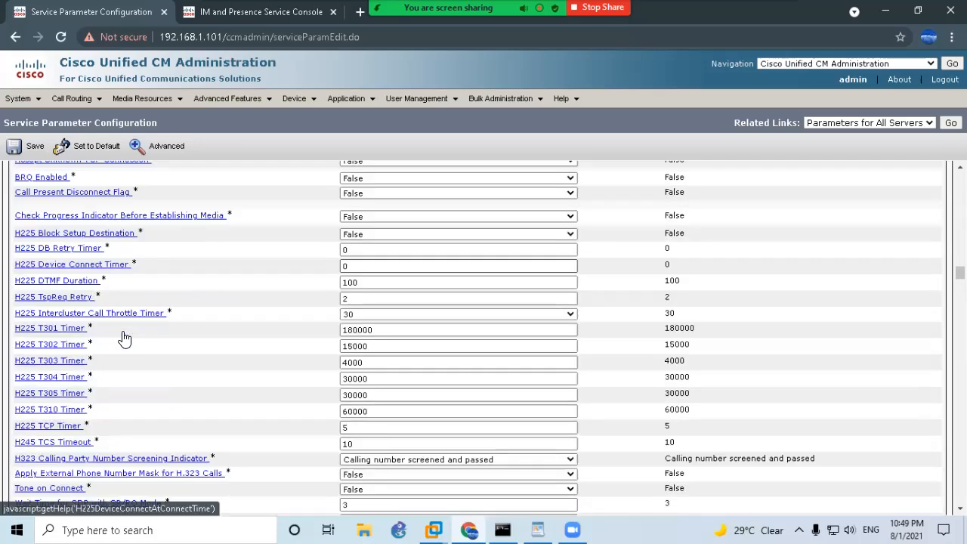
pyautogui.scroll(12, 127, 340)
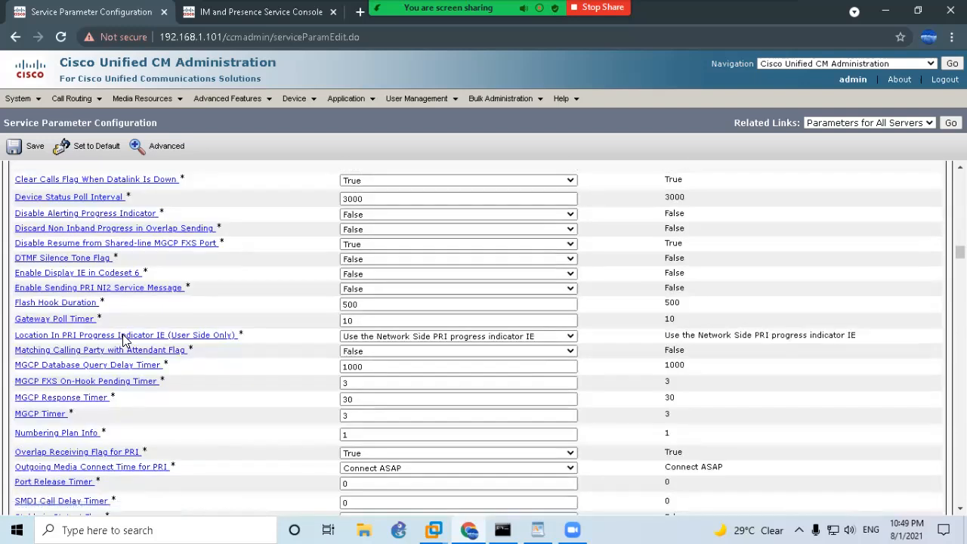
pyautogui.hotkey('ctrl', 'f')
pyautogui.write('IM and')
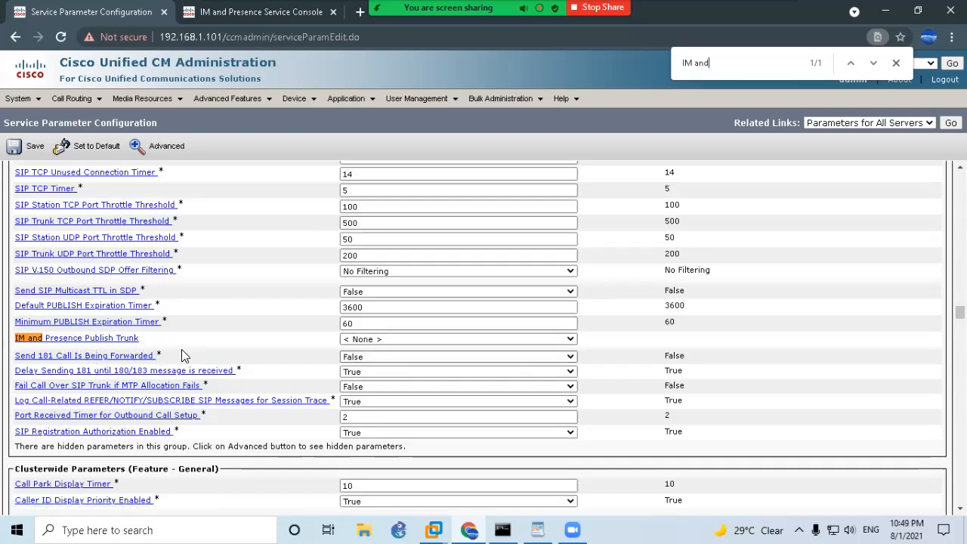
pyautogui.click(375, 340)
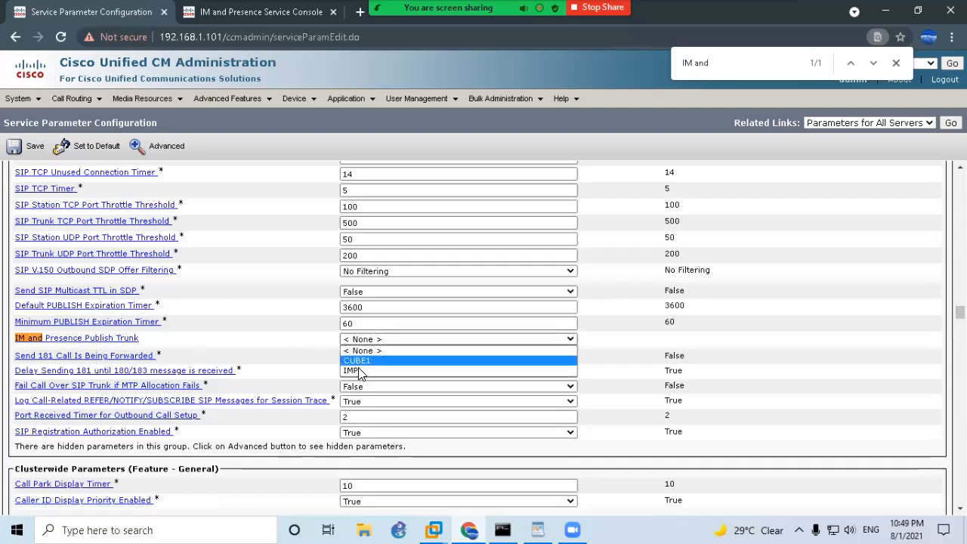
pyautogui.click(356, 370)
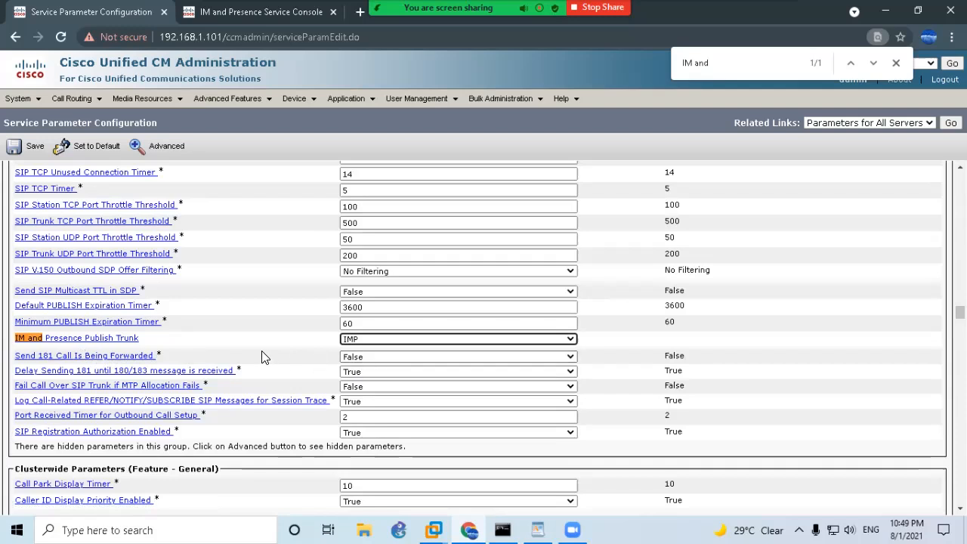
pyautogui.click(354, 347)
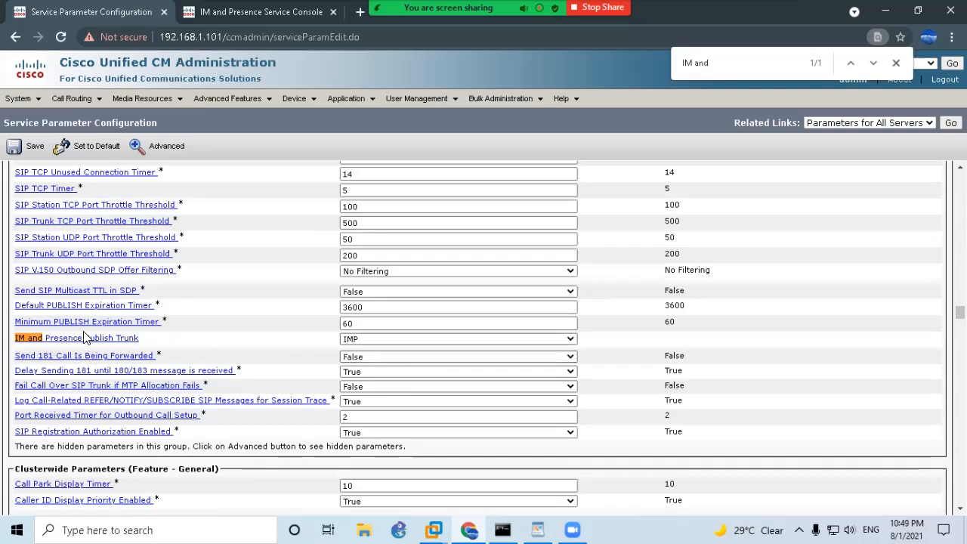
pyautogui.click(22, 146)
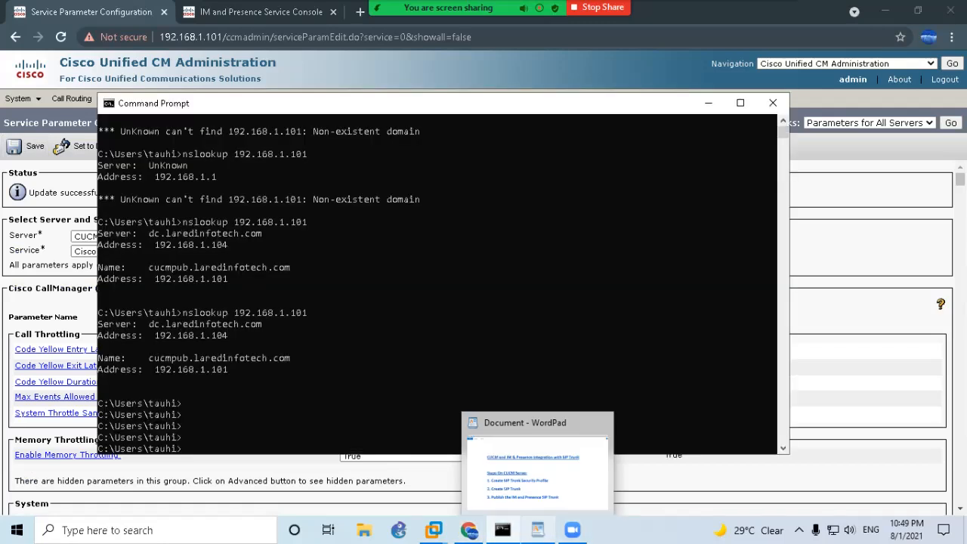
# Step: Switch to the WordPad document and review the three CUCM server steps, highlighting each one
pyautogui.click(537, 530)
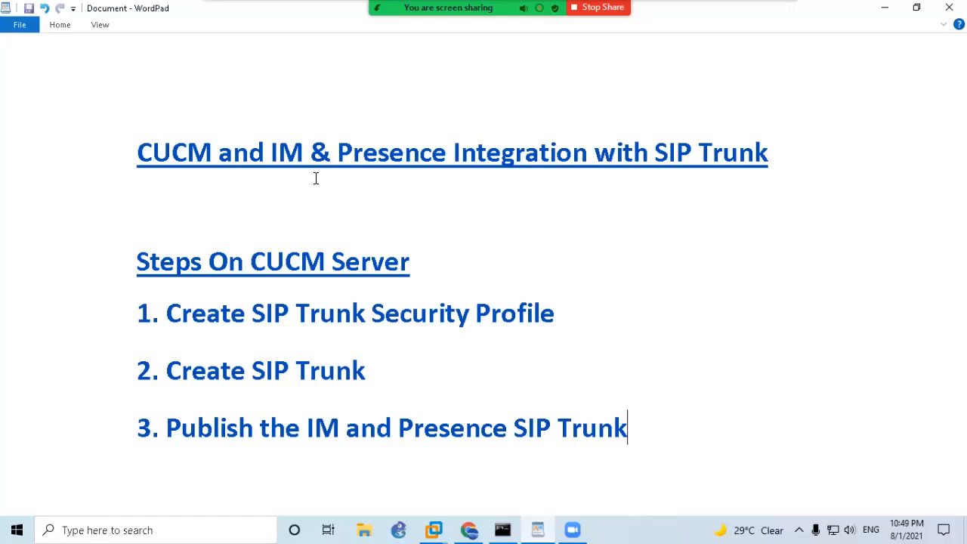
pyautogui.moveTo(588, 309); pyautogui.dragTo(210, 314)
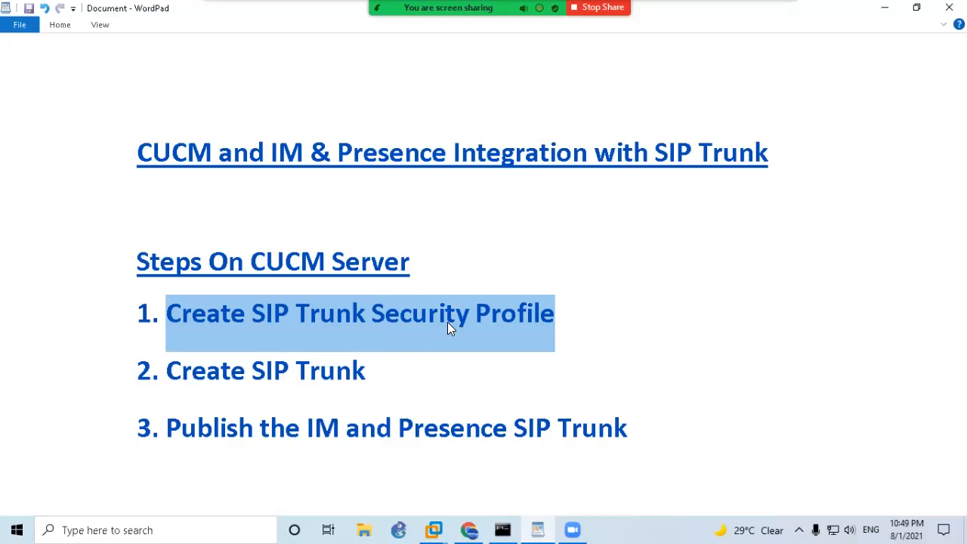
pyautogui.click(577, 316)
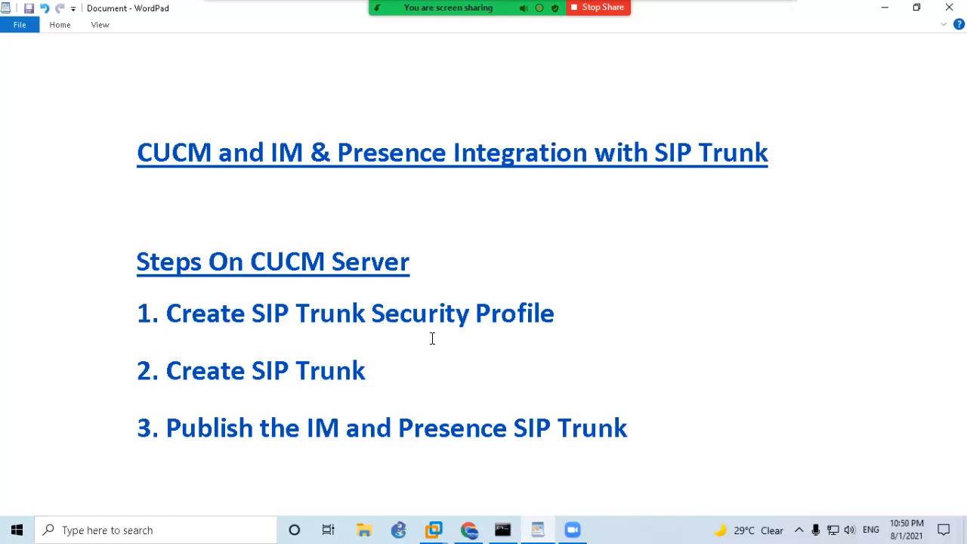
pyautogui.moveTo(384, 370); pyautogui.dragTo(213, 374)
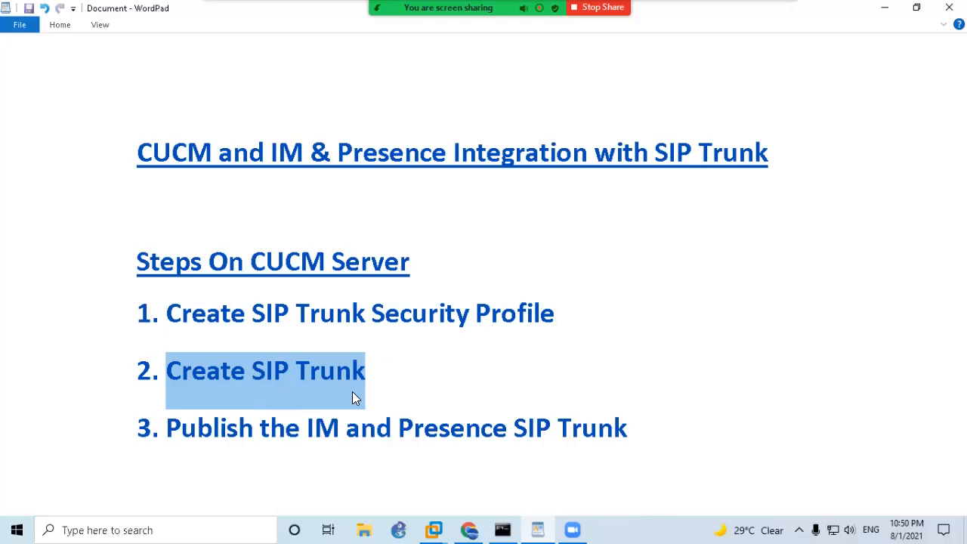
pyautogui.click(339, 435)
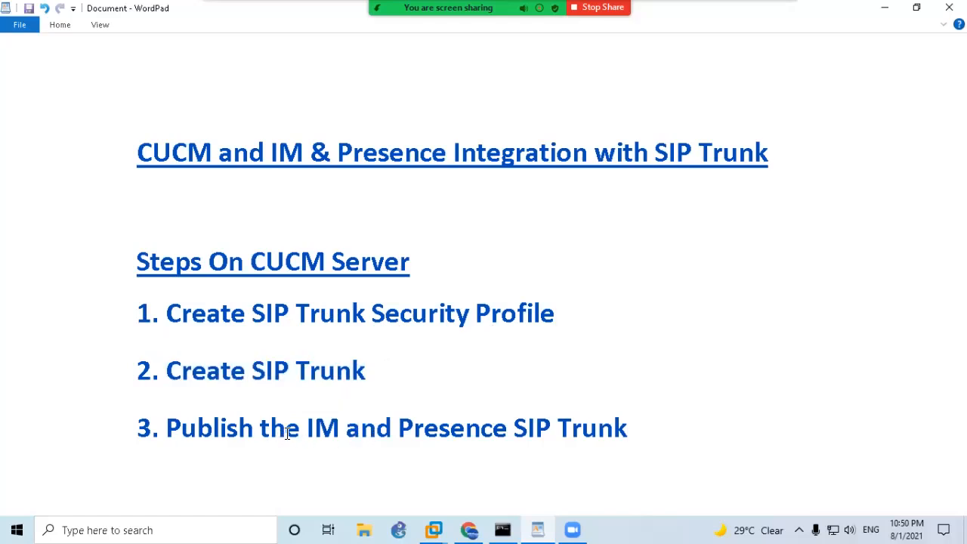
pyautogui.moveTo(639, 429); pyautogui.dragTo(185, 428)
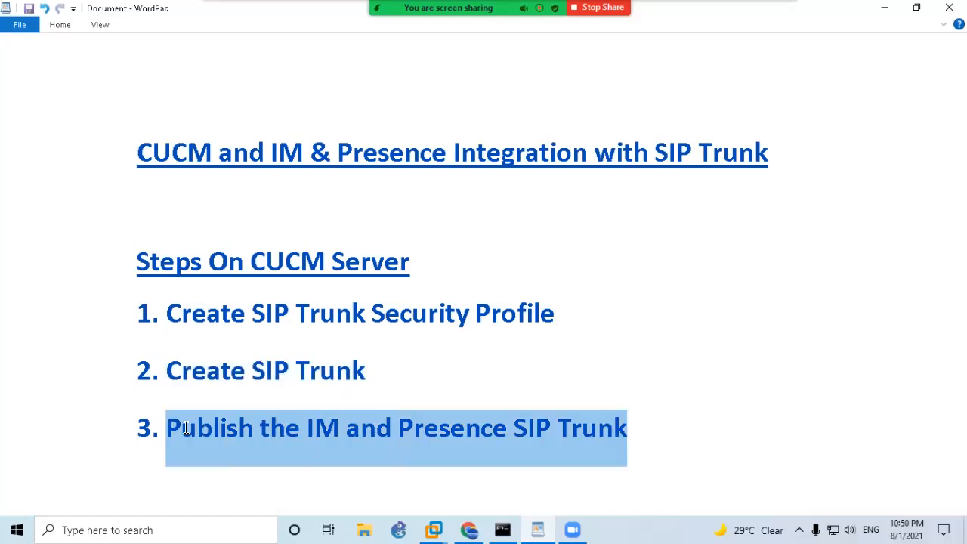